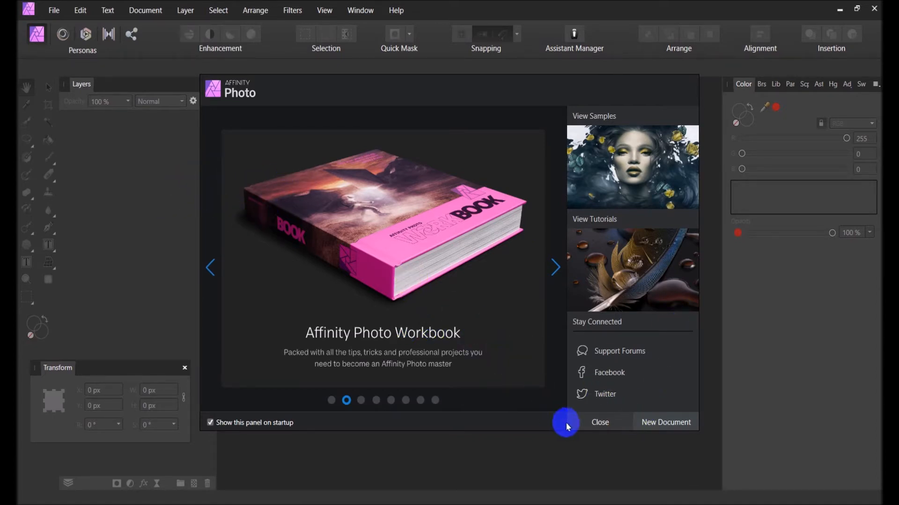
Dismiss the welcome window and open the photo IMG_8130.jpg from the Desktop.
click(587, 421)
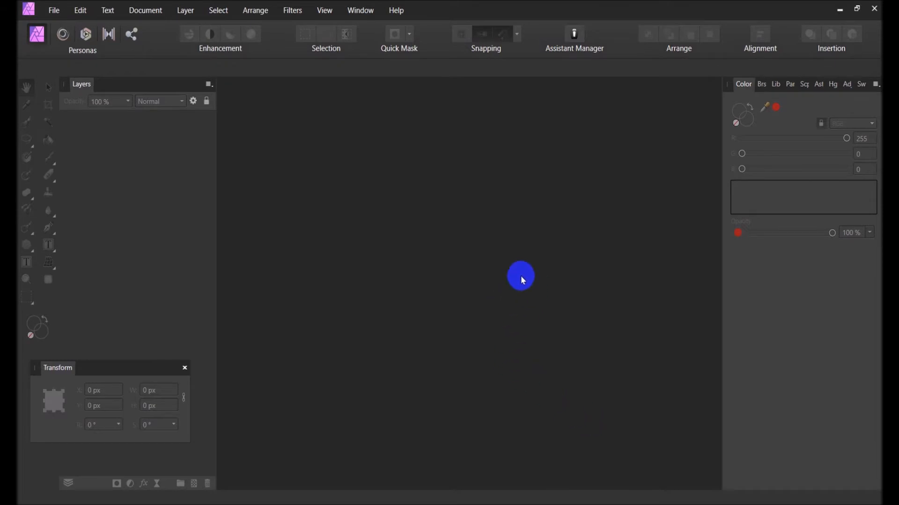
click(54, 11)
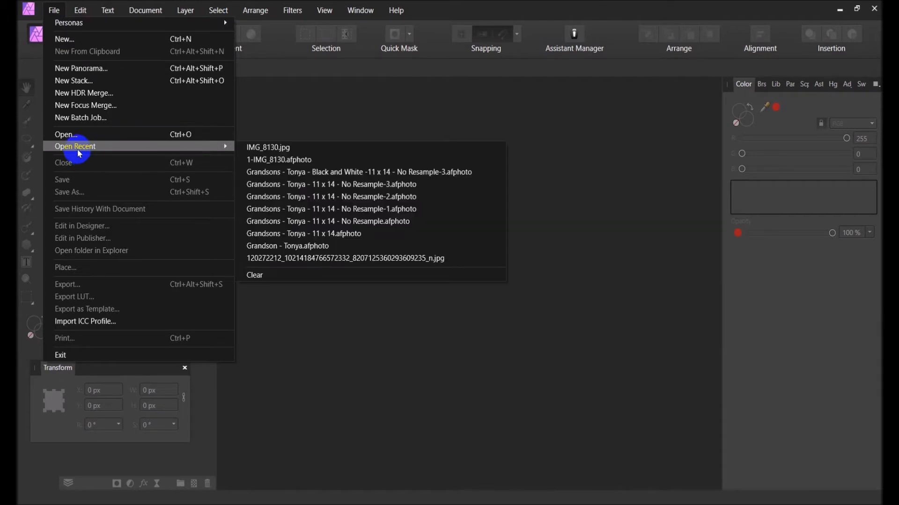
click(67, 136)
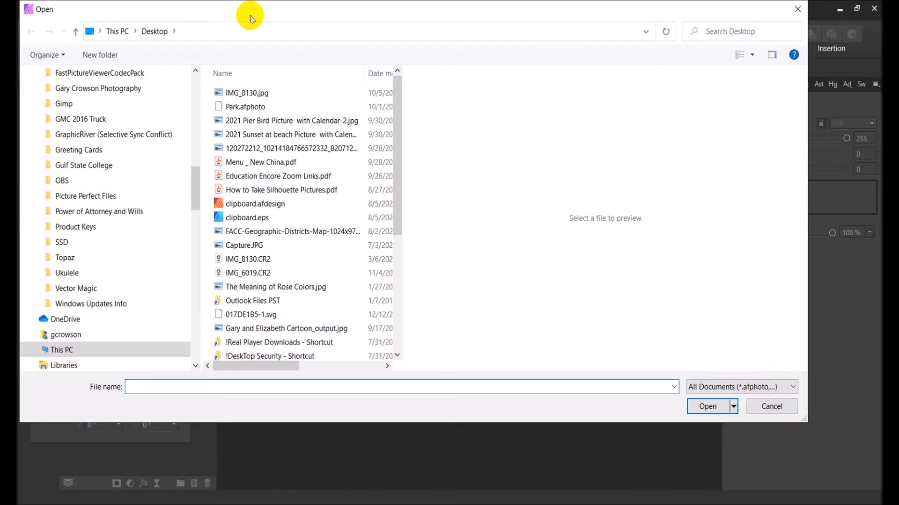
click(225, 94)
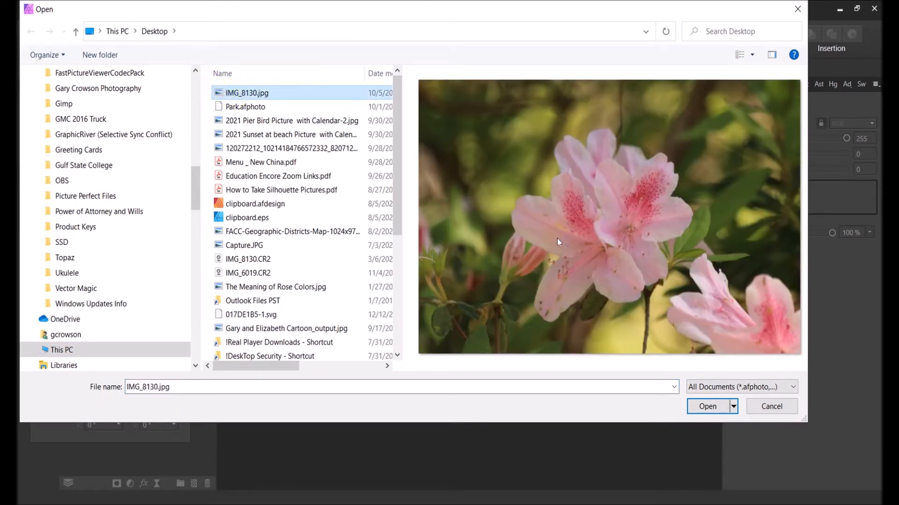
click(705, 412)
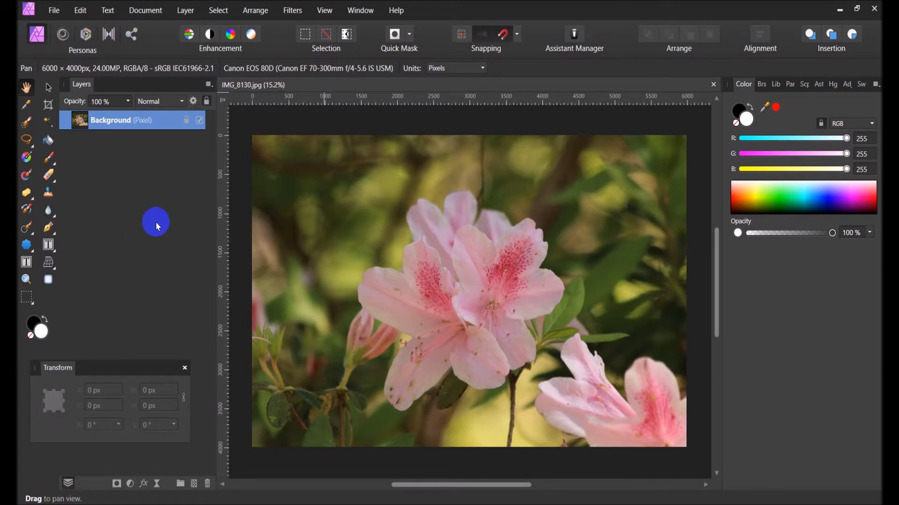
click(325, 11)
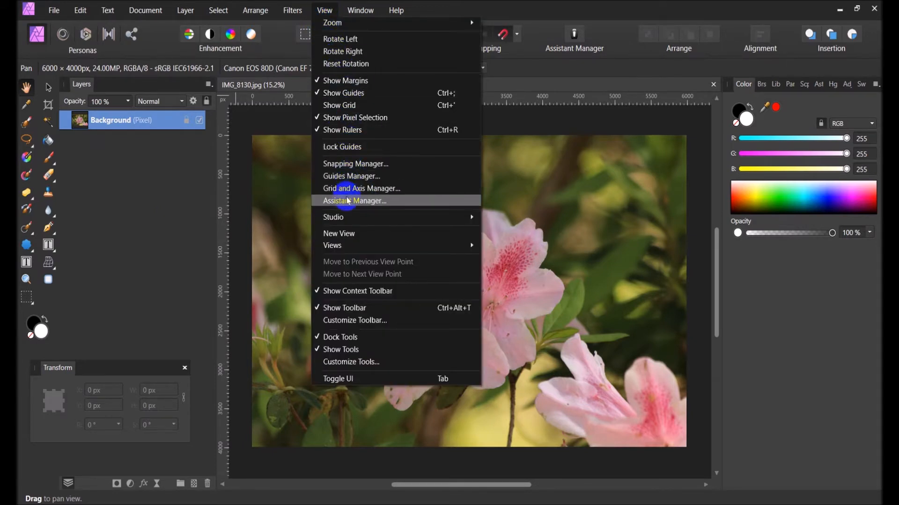
mouse_move(360, 218)
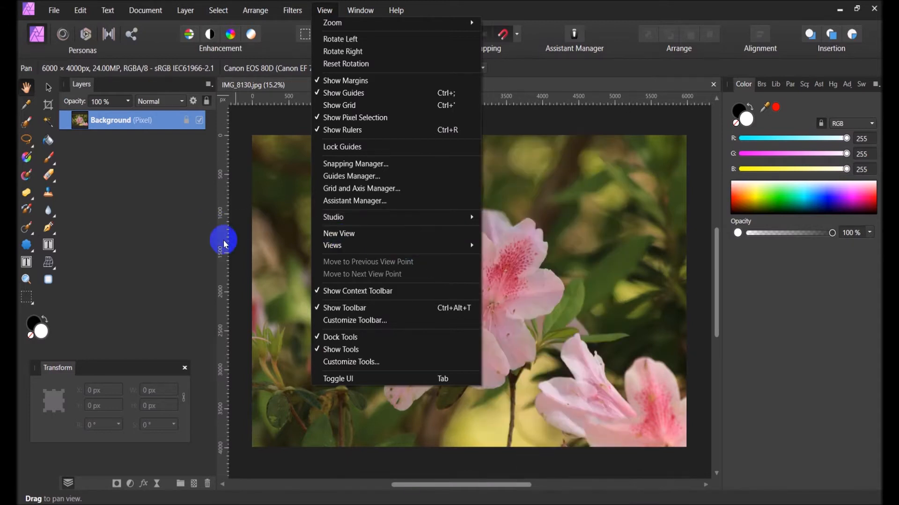
click(133, 191)
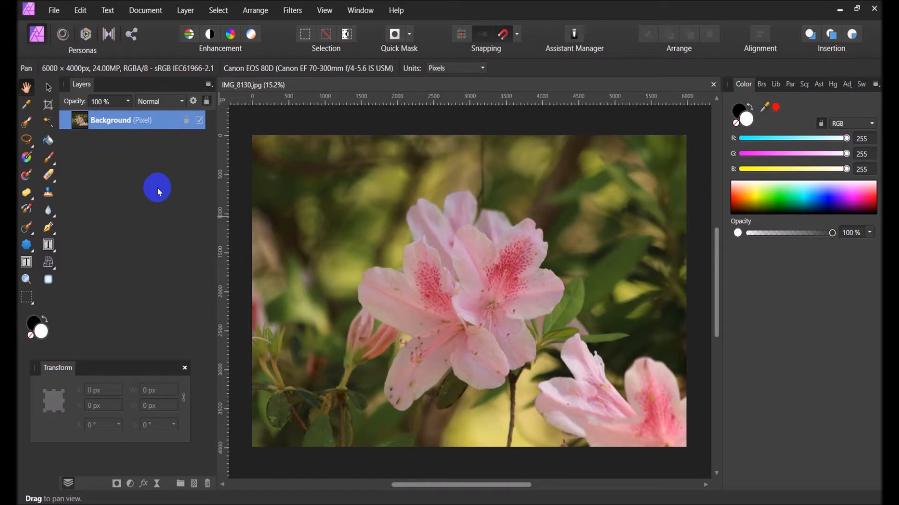
Duplicate the Background layer and select the unlocked copy above the original.
key(ctrl+j)
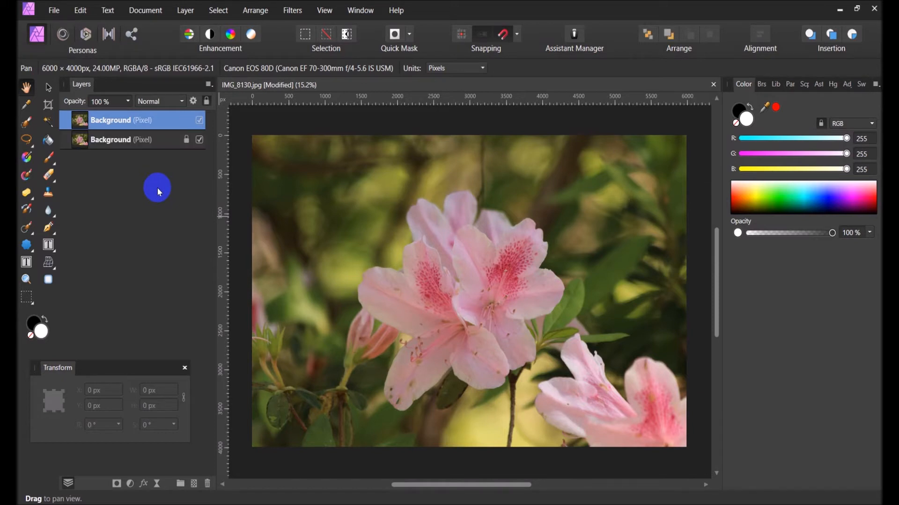
click(145, 121)
click(164, 141)
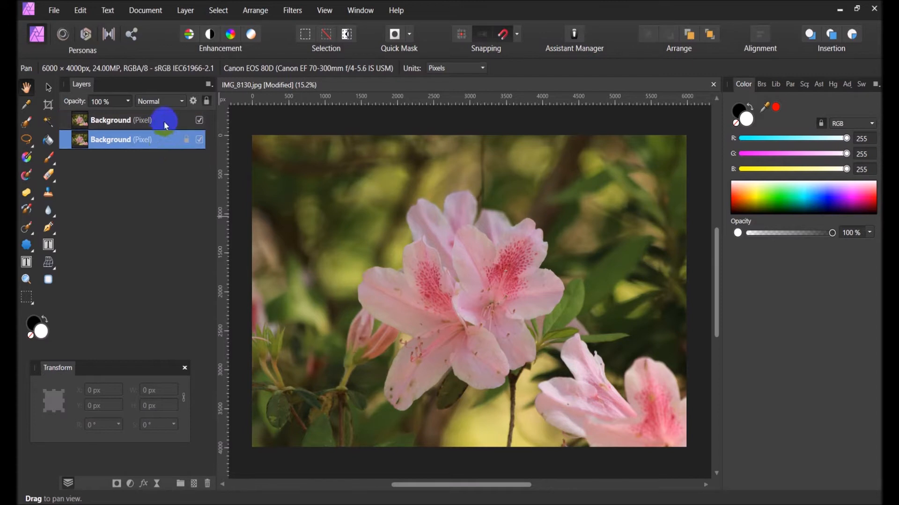
click(165, 122)
click(165, 141)
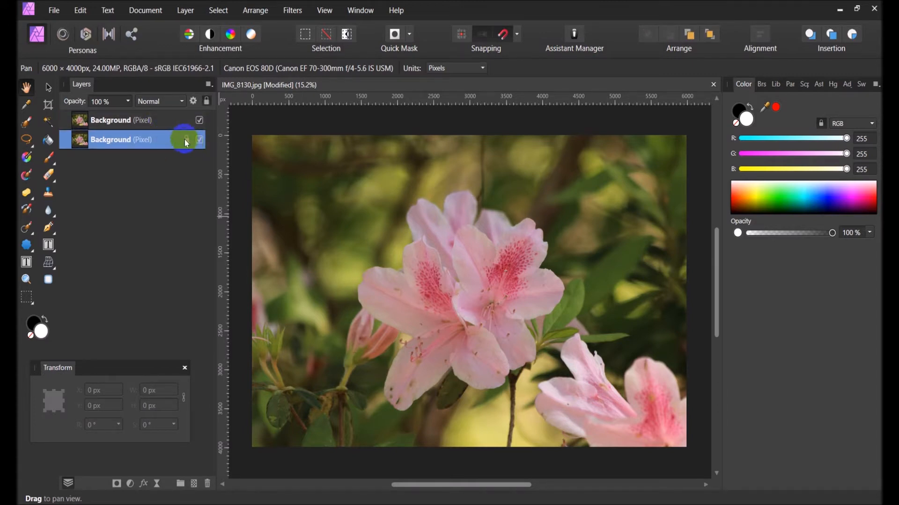
click(185, 140)
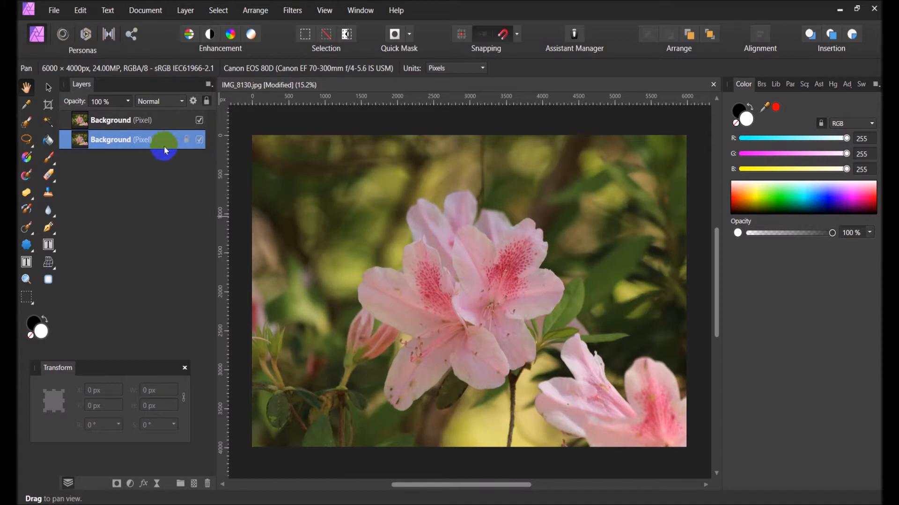
mouse_move(313, 203)
mouse_down()
mouse_move(361, 212)
mouse_move(307, 222)
mouse_move(337, 267)
mouse_move(349, 205)
mouse_move(313, 228)
mouse_move(322, 196)
mouse_move(316, 208)
mouse_up()
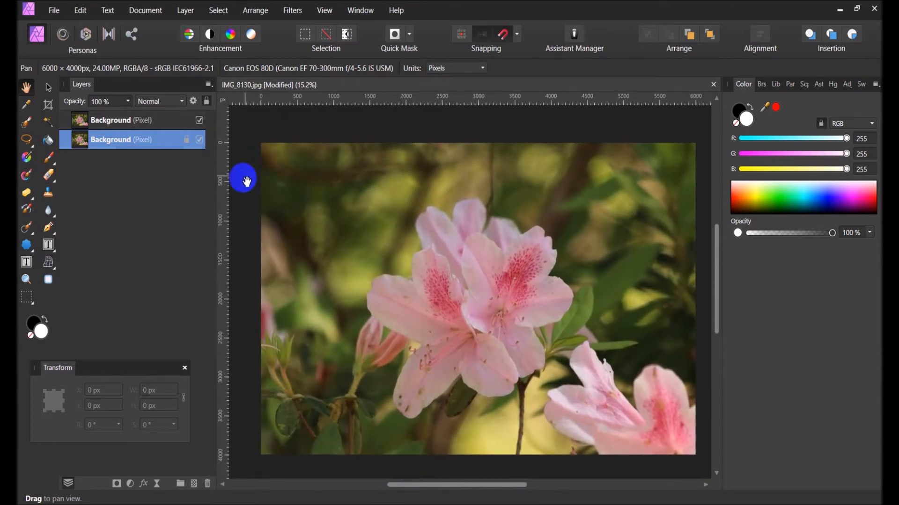
click(186, 140)
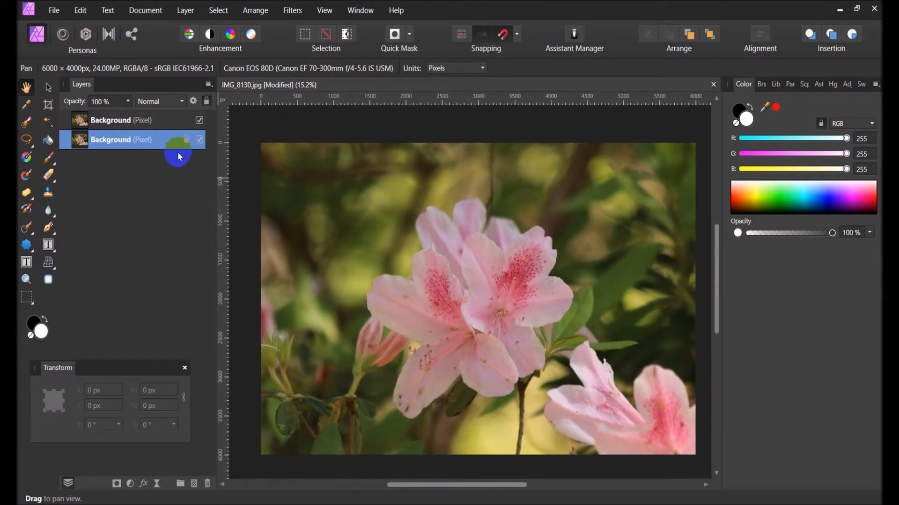
click(172, 121)
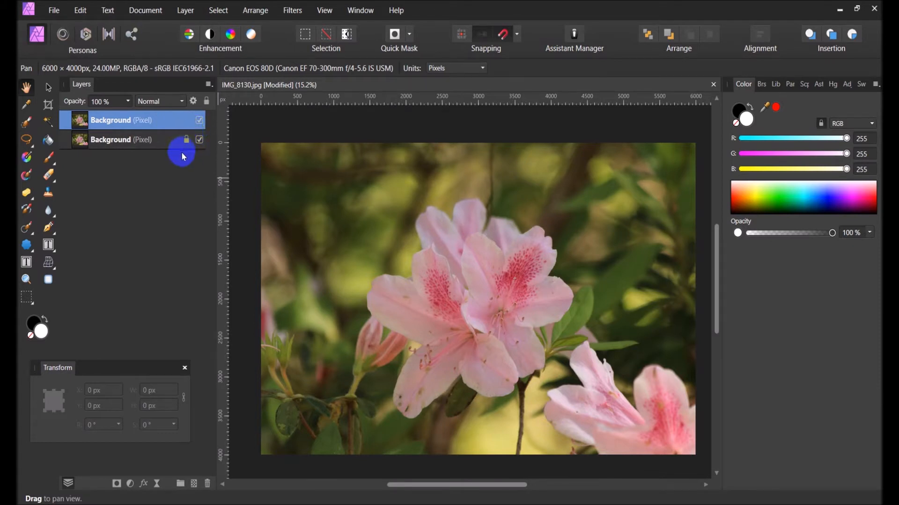
Hide the locked original Background layer, and switch the duplicate's visibility off and on to check it, leaving the duplicate shown.
click(199, 139)
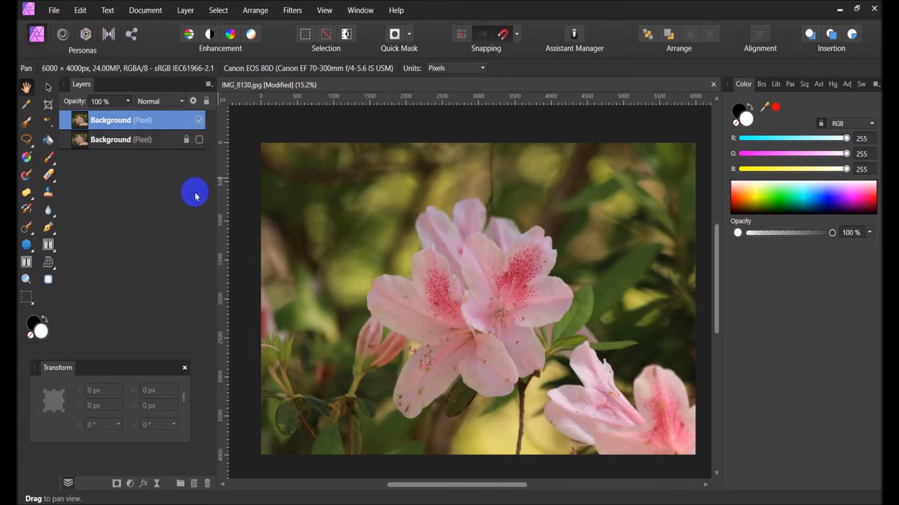
click(199, 120)
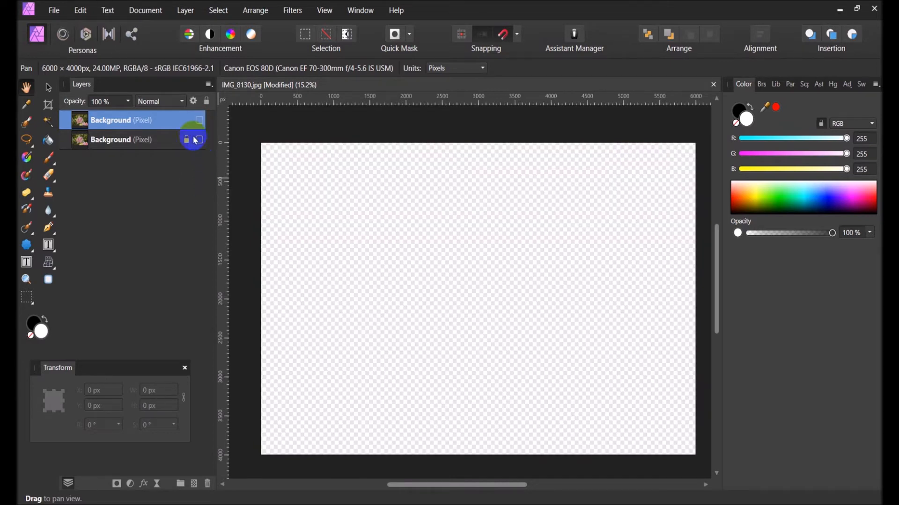
click(200, 122)
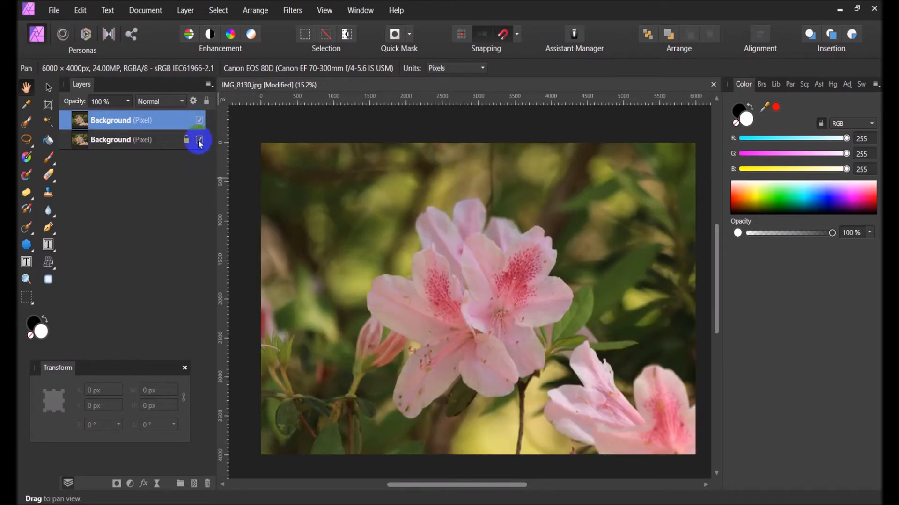
click(200, 123)
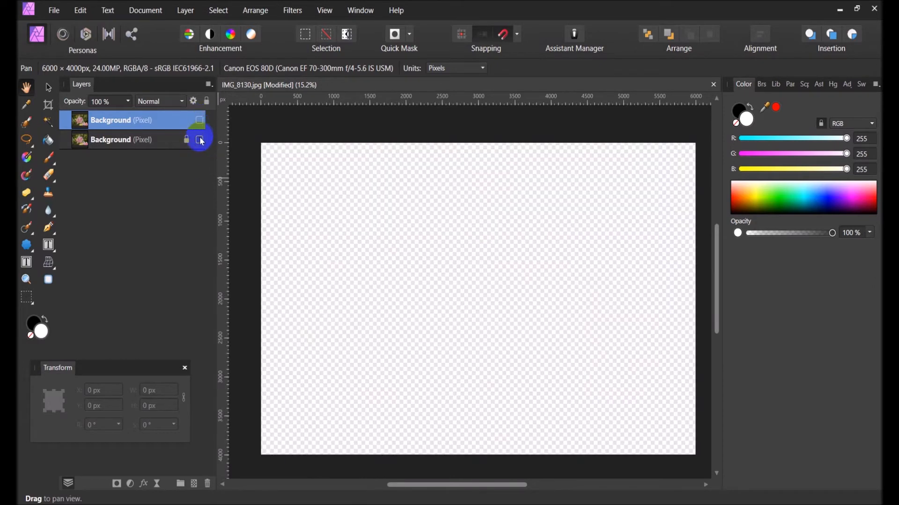
click(199, 120)
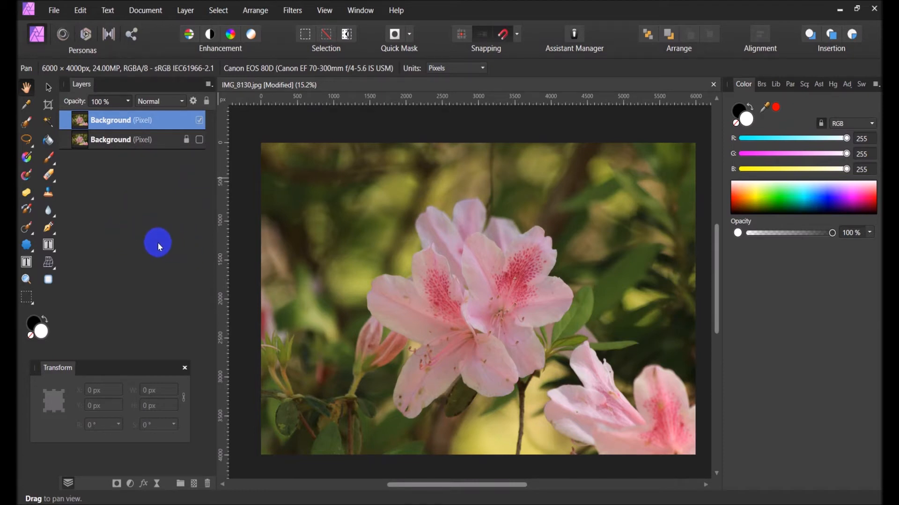
Draw a text frame about 1425 by 355 px over the dark foliage in the photo's upper-left area with the Frame Text Tool.
click(52, 247)
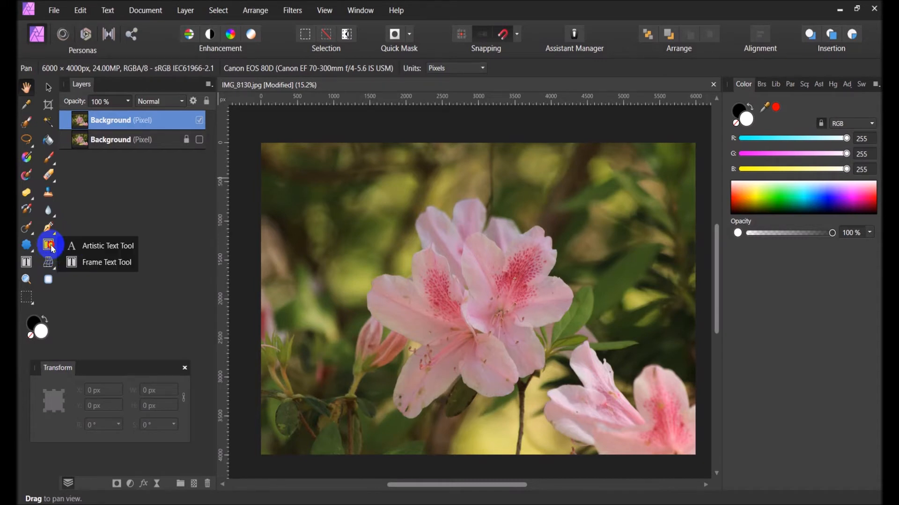
click(104, 263)
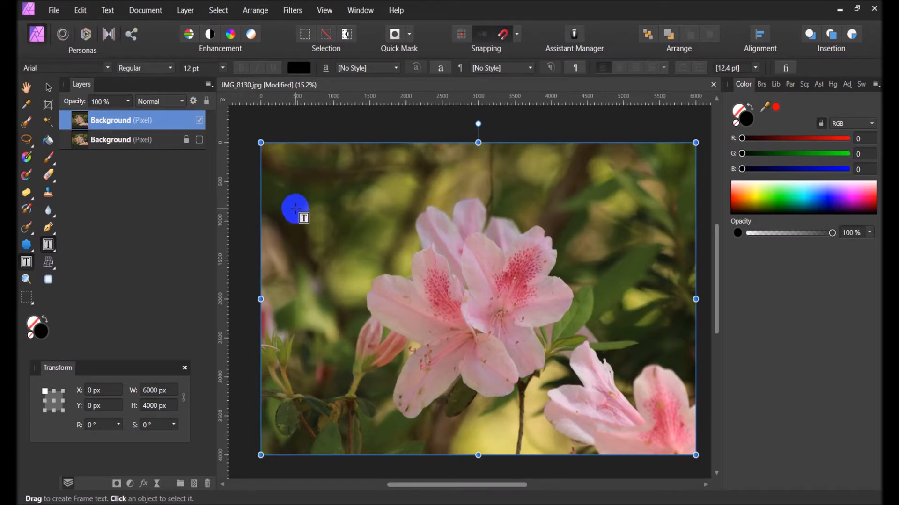
drag(294, 206, 397, 234)
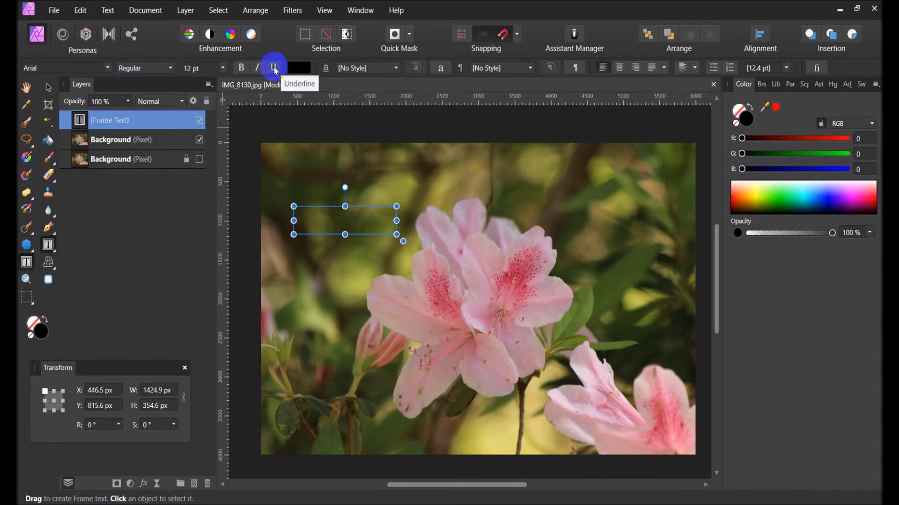
Set the text frame's font colour to a pinkish white, RGB 255, 244, 243, after trying the HSL Color Wheel.
click(301, 68)
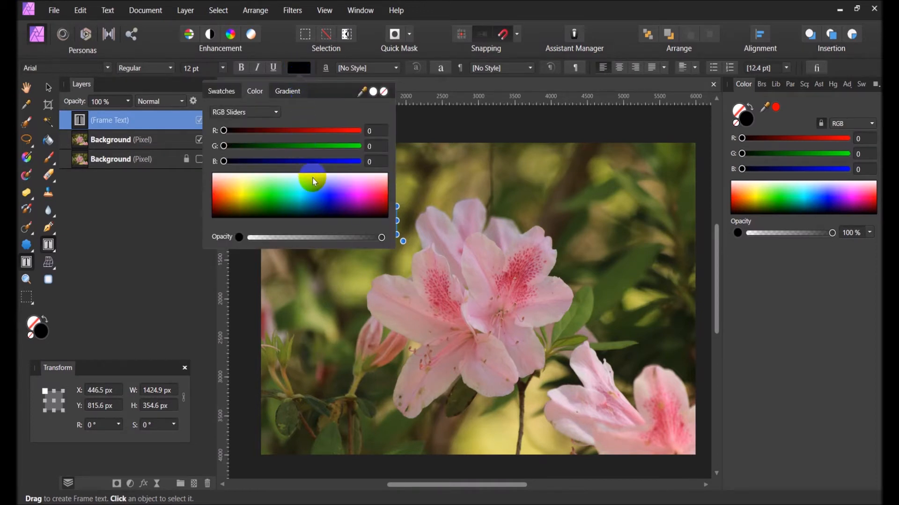
click(277, 113)
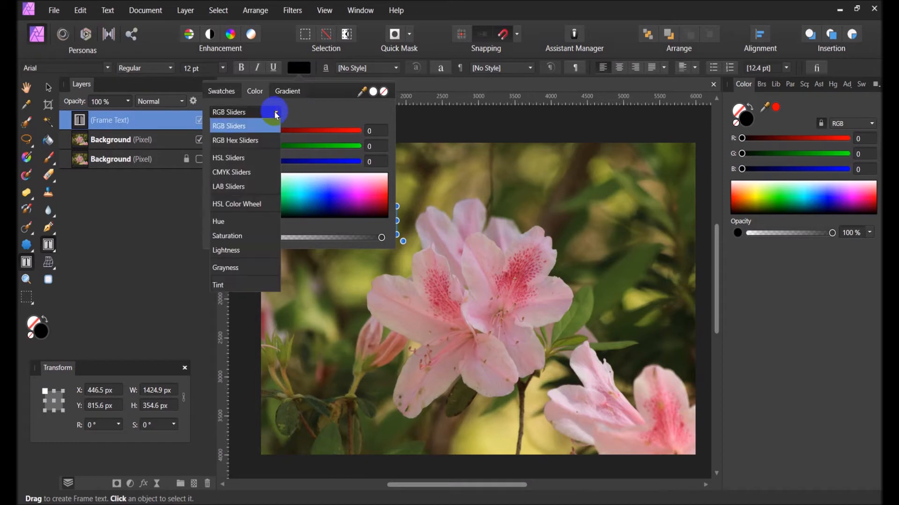
click(238, 204)
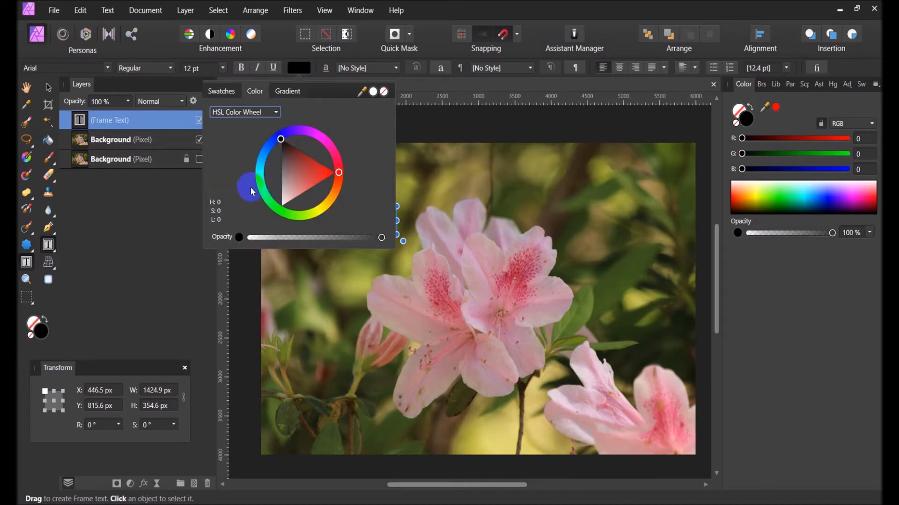
click(278, 111)
click(253, 125)
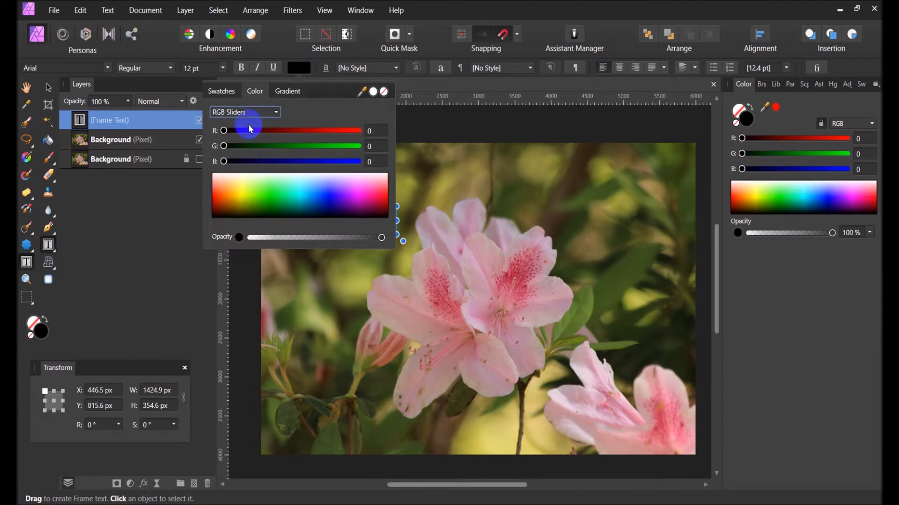
click(217, 179)
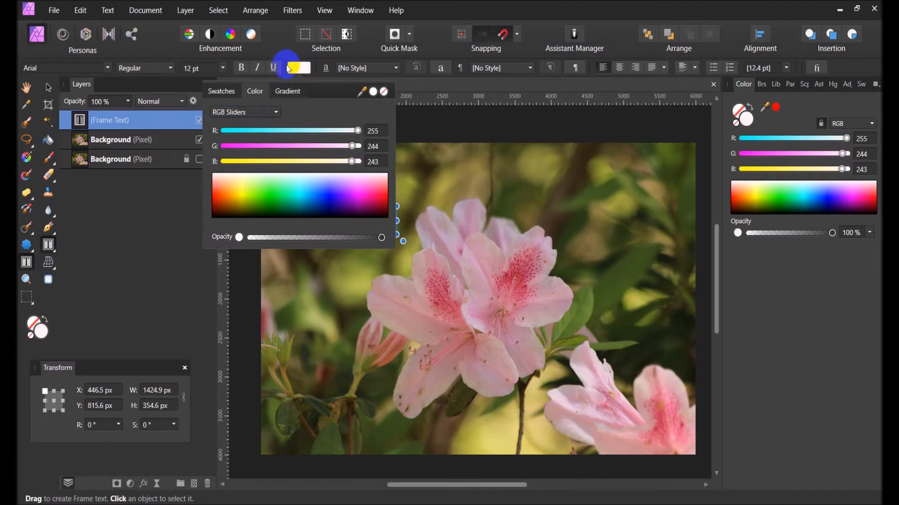
click(167, 223)
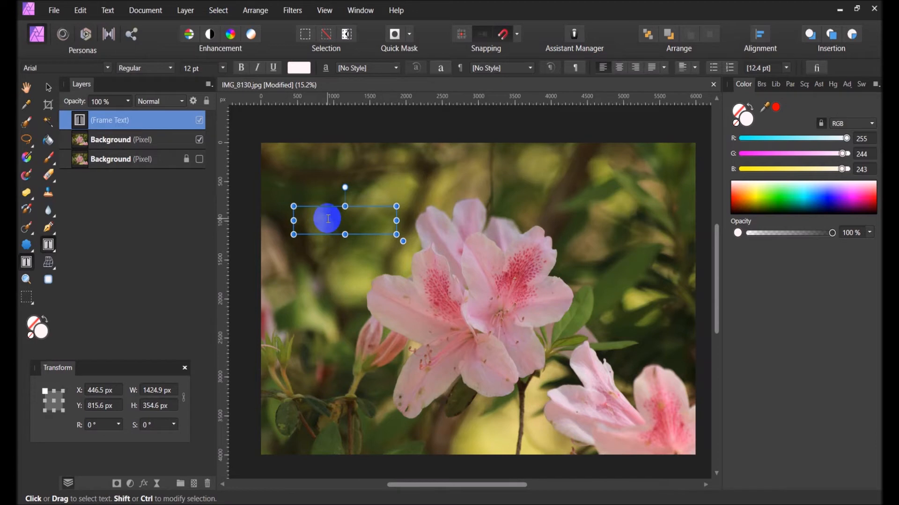
text(Text)
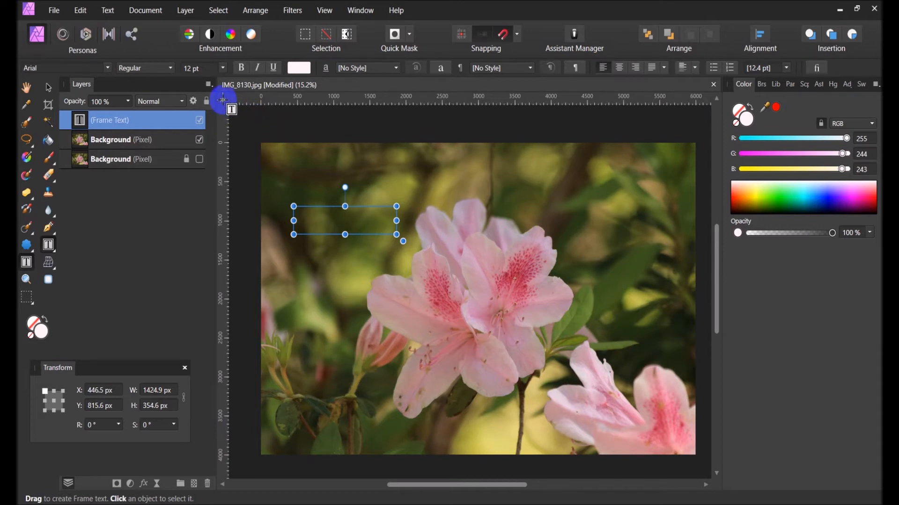
Try inches as the ruler units, and change the units to feet.
click(223, 99)
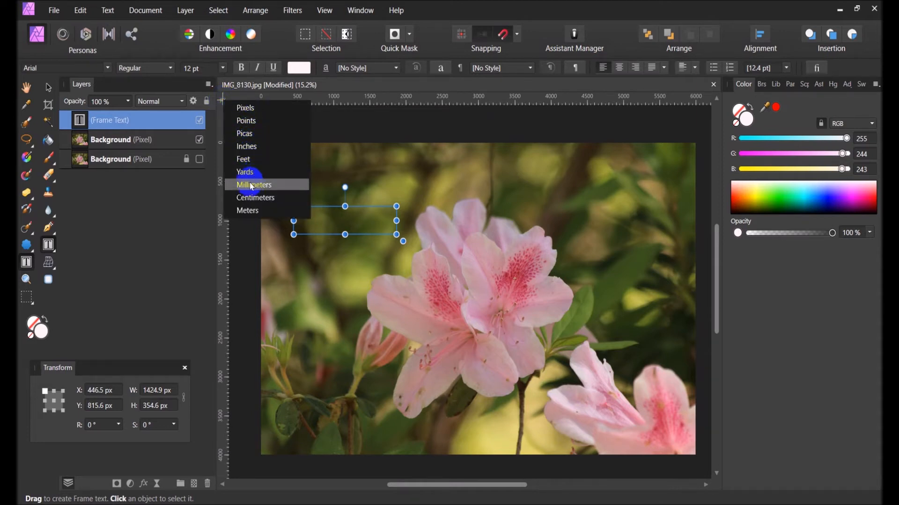
click(253, 150)
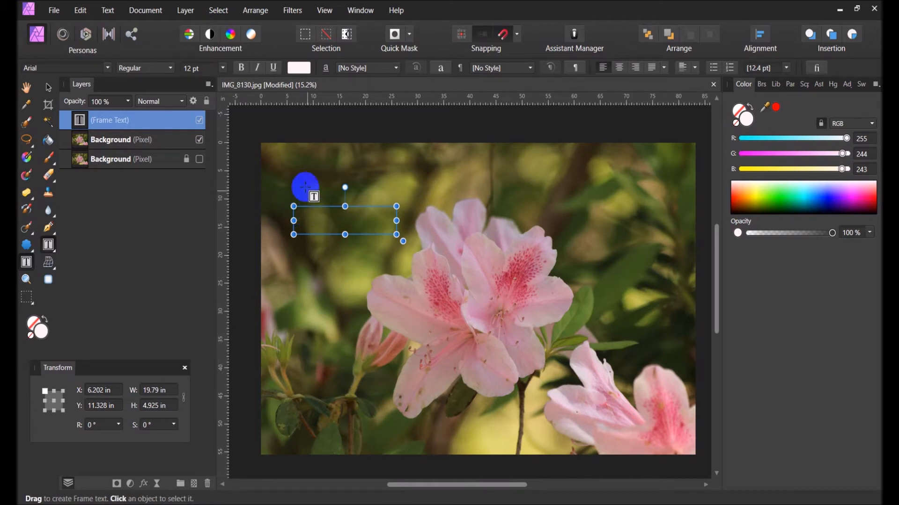
right_click(223, 100)
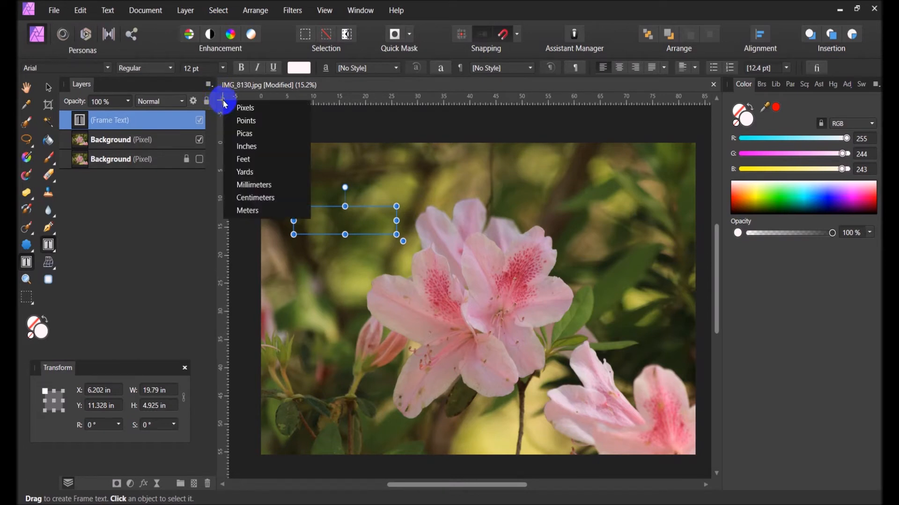
click(250, 162)
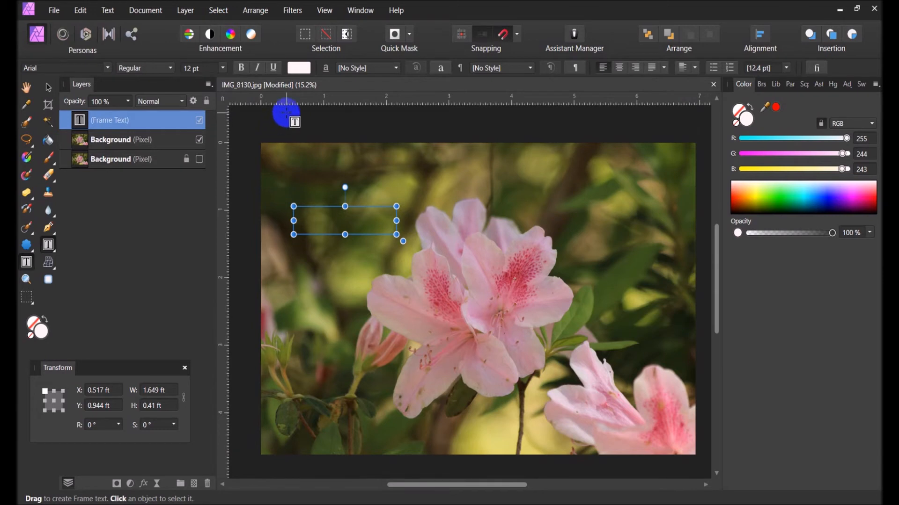
Look through the available font families for the text frame, including the recently used, document-used and favourite fonts.
click(108, 68)
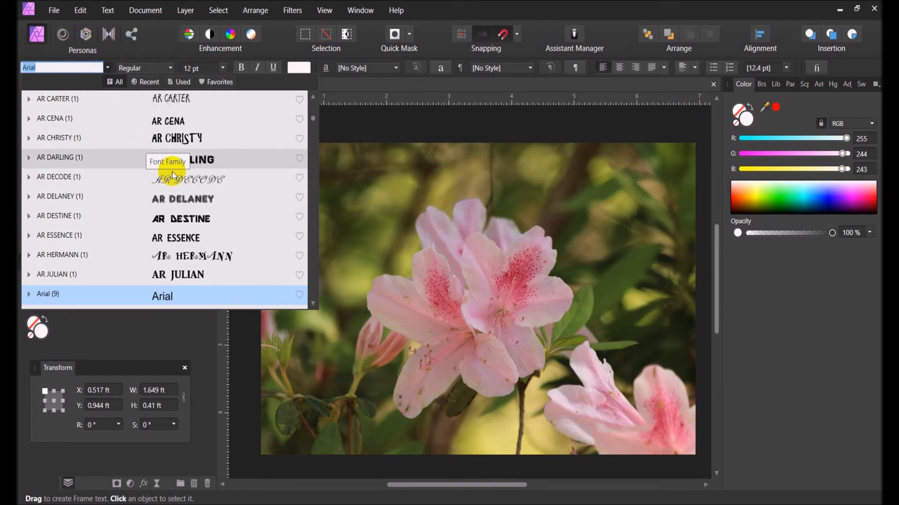
scroll(173, 175, down, 5)
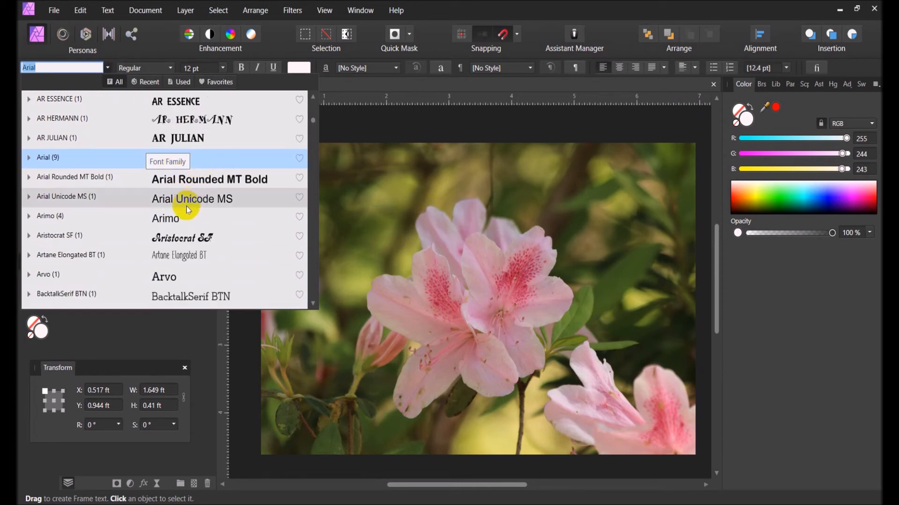
scroll(184, 206, down, 3)
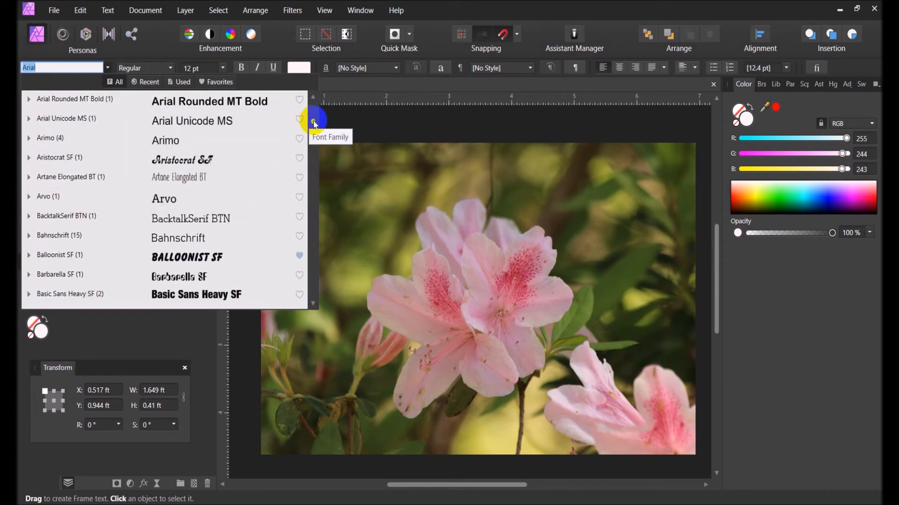
drag(314, 124, 313, 198)
scroll(237, 198, up, 15)
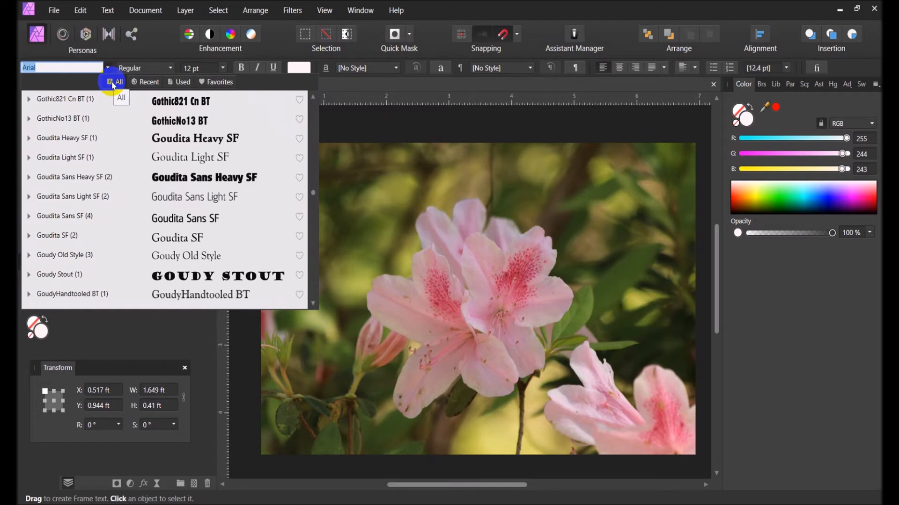
click(148, 86)
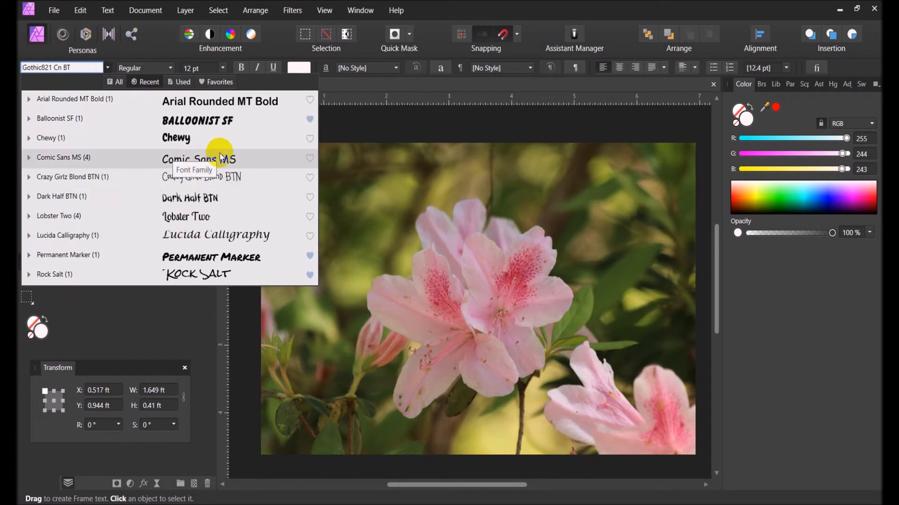
click(180, 82)
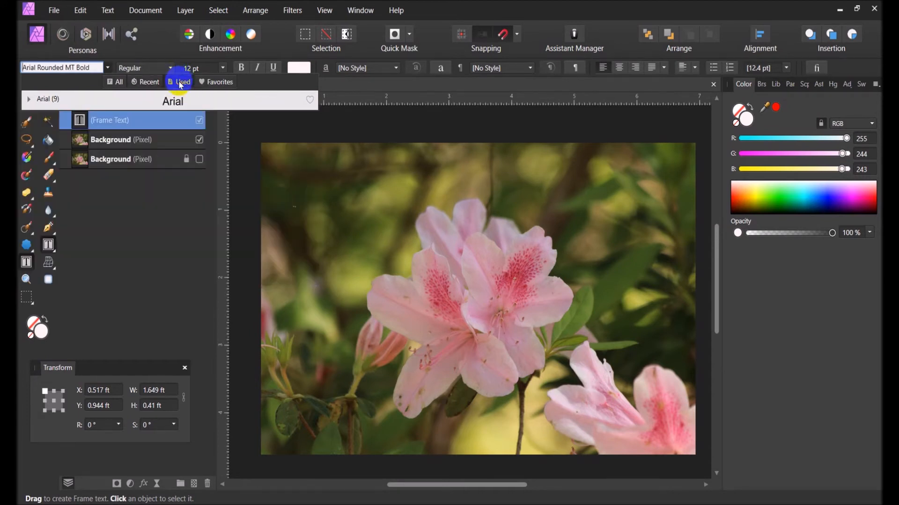
click(209, 82)
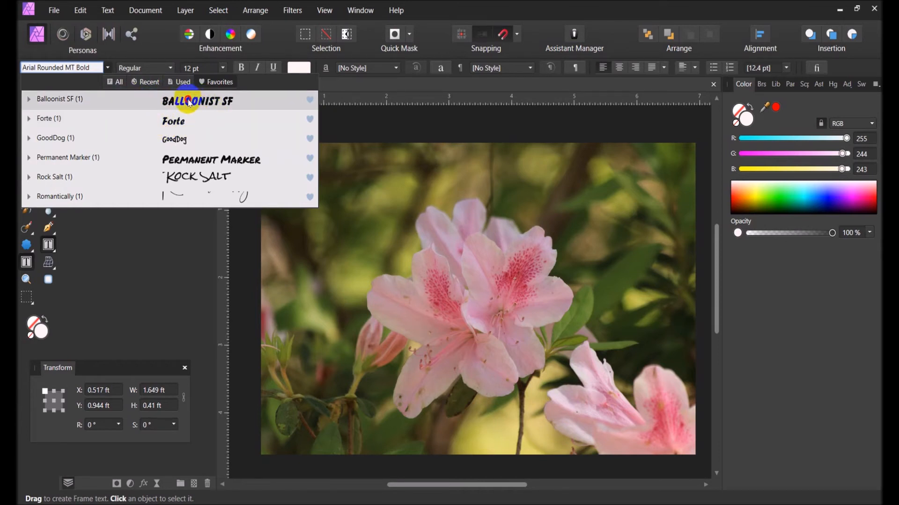
Try the favourite font Balloonist SF for the text frame and check its available font styles.
click(189, 103)
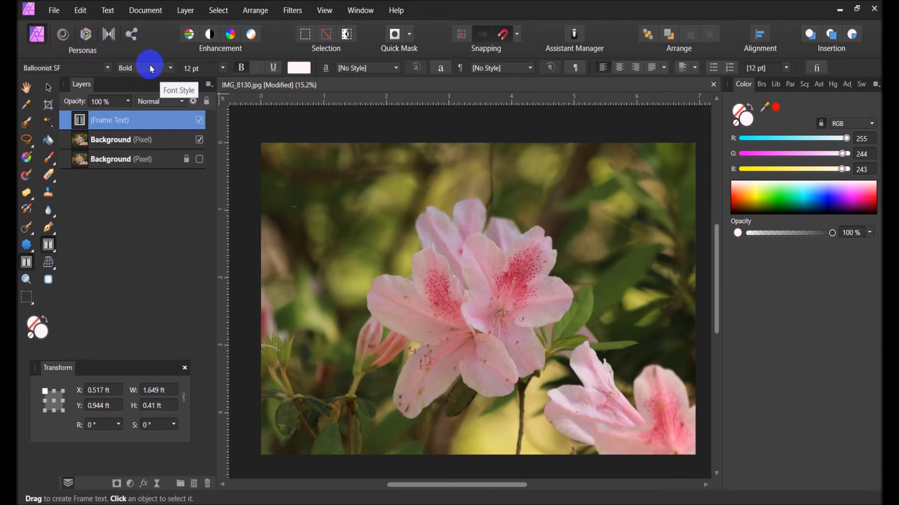
click(171, 68)
click(171, 68)
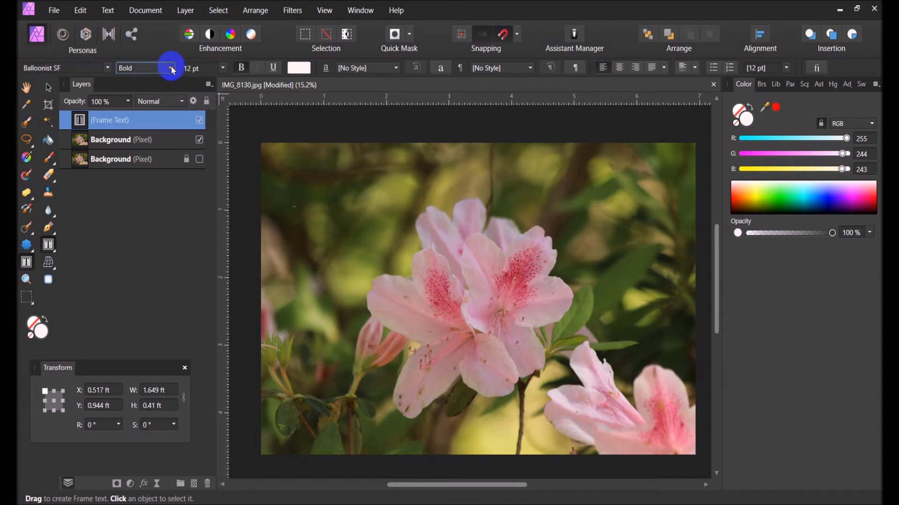
Set the empty text frame's font size to 150 pt.
click(223, 69)
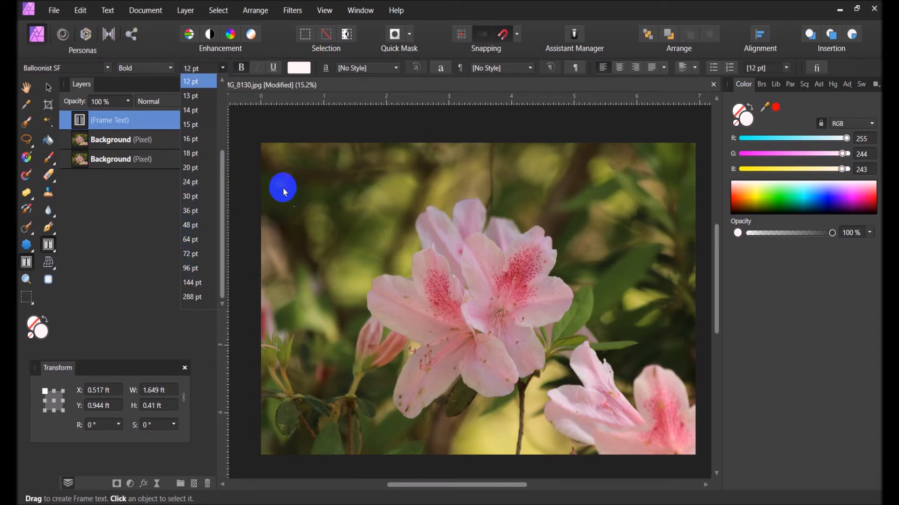
click(300, 207)
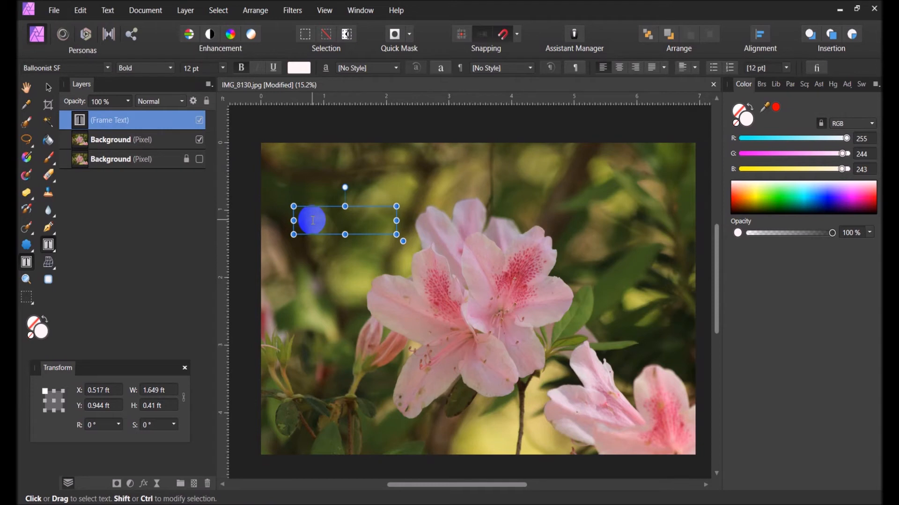
click(313, 220)
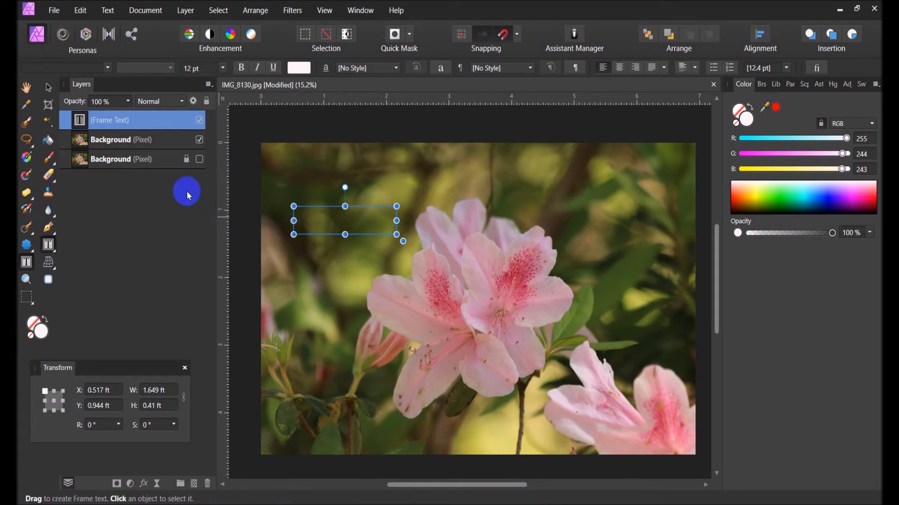
click(225, 69)
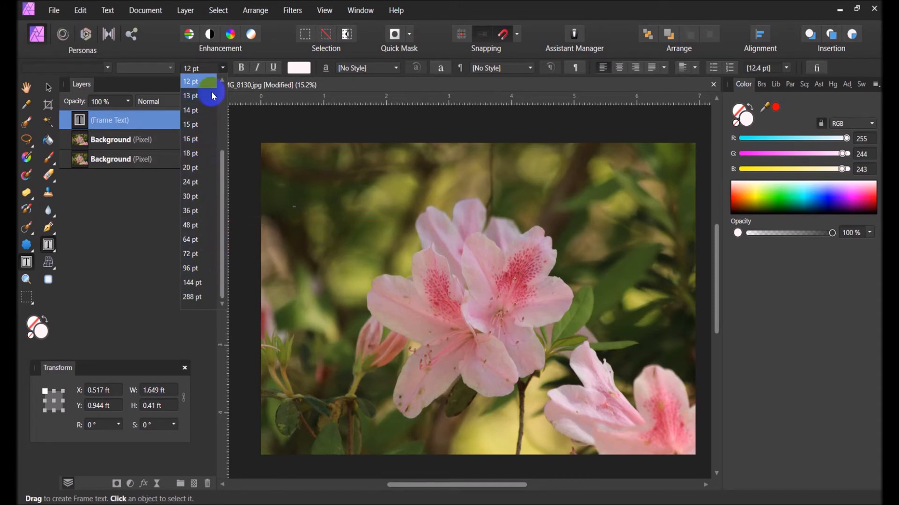
click(203, 68)
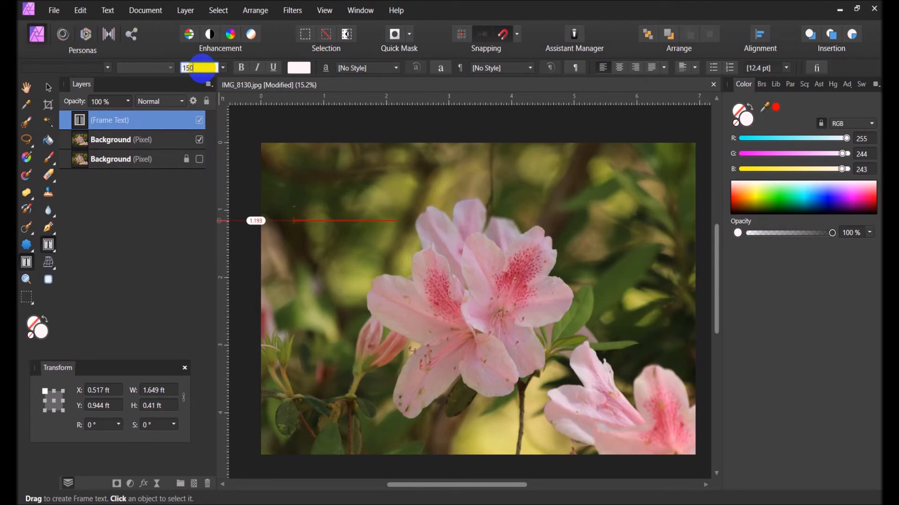
key(Return)
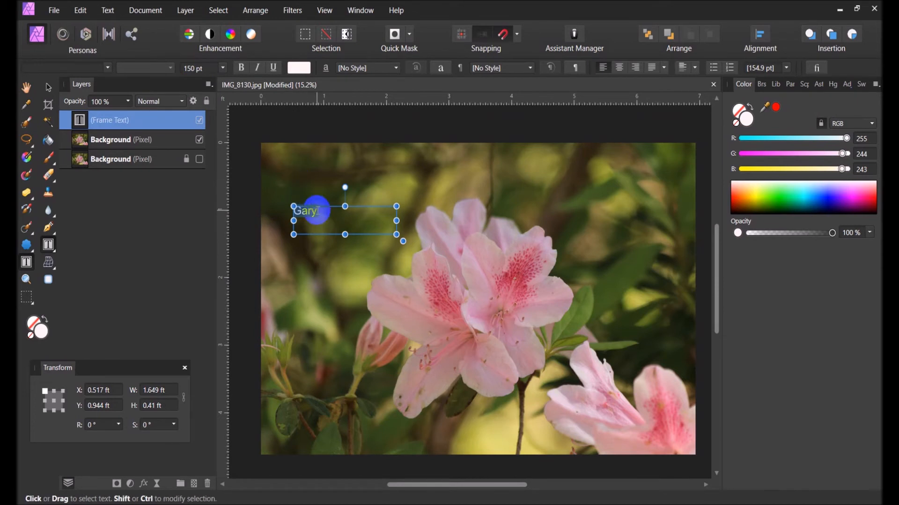
Enter the photographer's full name followed by "Photography" in the frame, and resize the frame to about 2.22 by 0.21 ft.
click(340, 211)
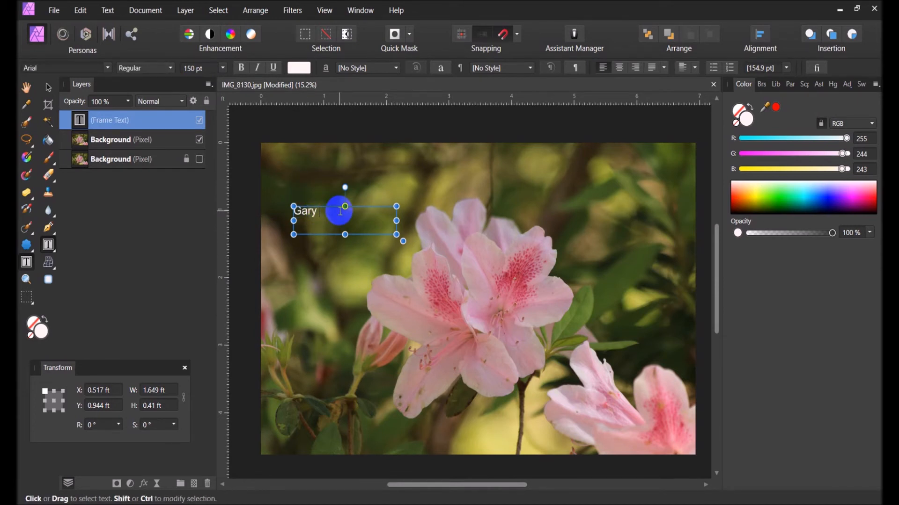
text(Crowson Photography)
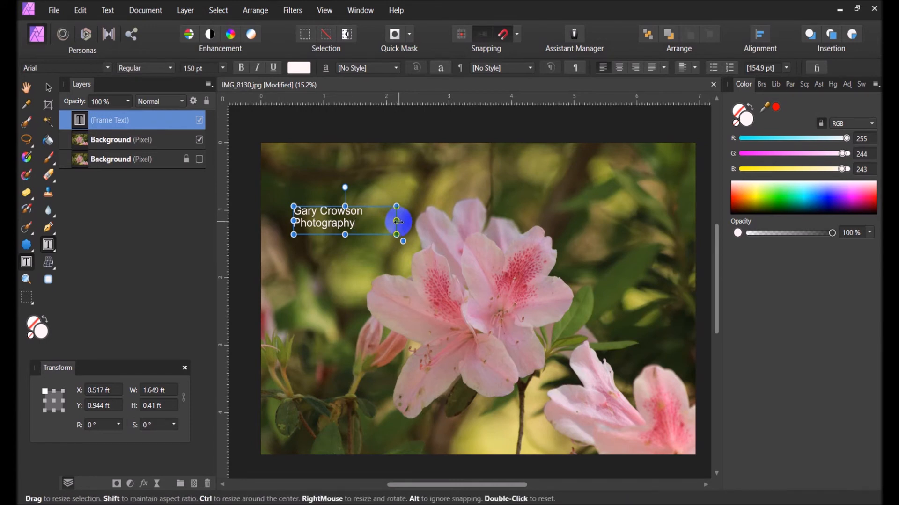
drag(398, 222, 434, 224)
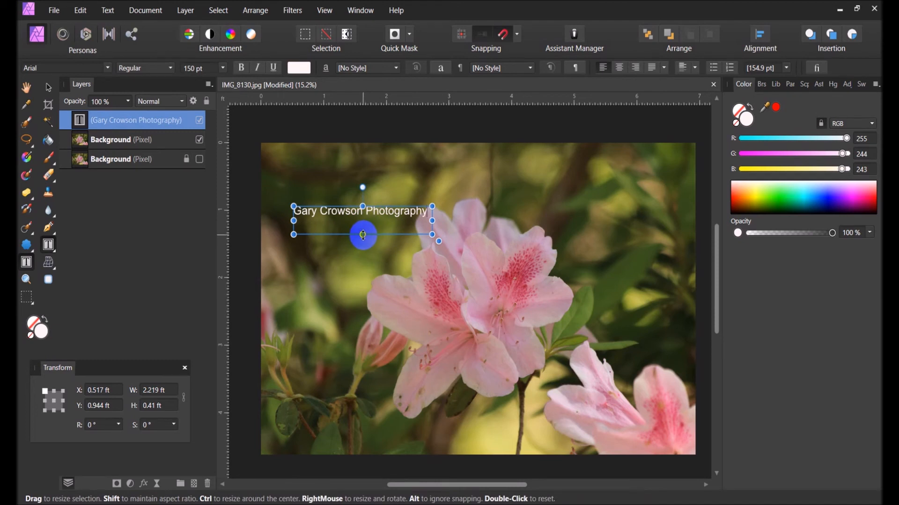
drag(362, 235, 362, 221)
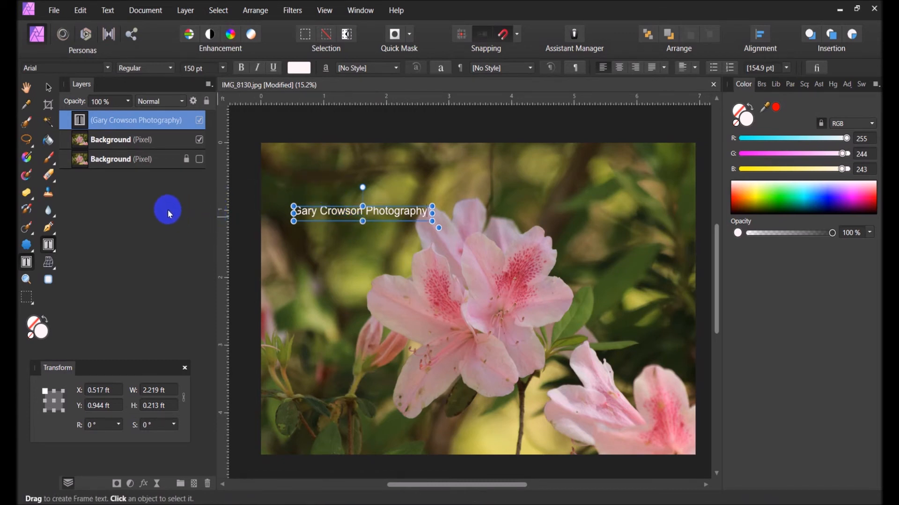
click(242, 169)
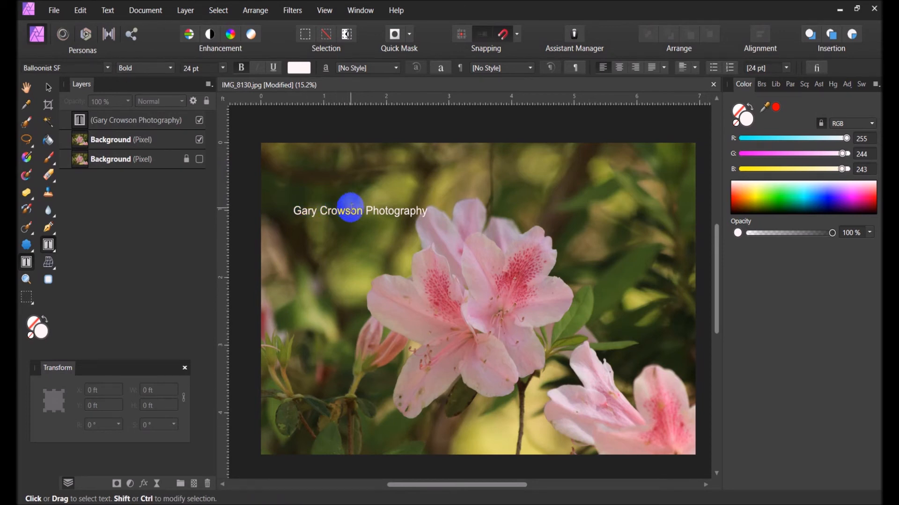
Reposition the text frame with the Move Tool to the photo's lower-right corner, at about X 4.58 ft and Y 4.27 ft.
click(154, 121)
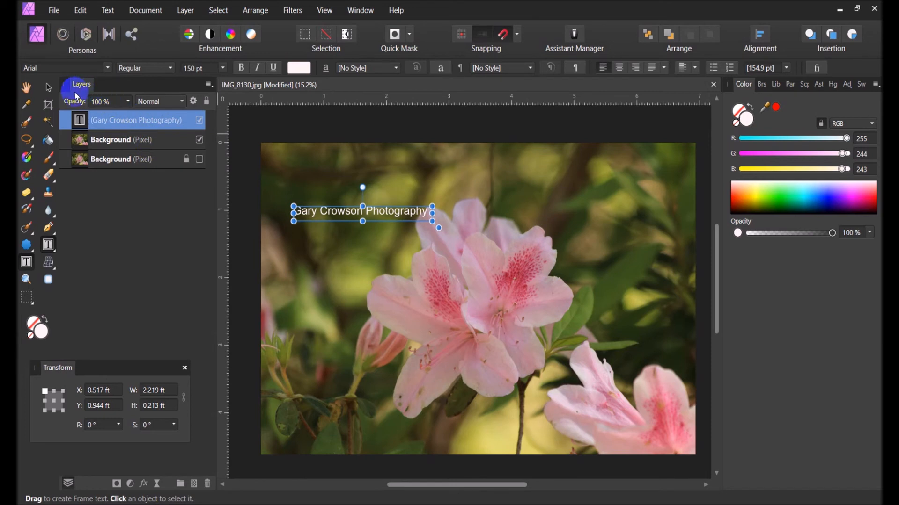
click(48, 87)
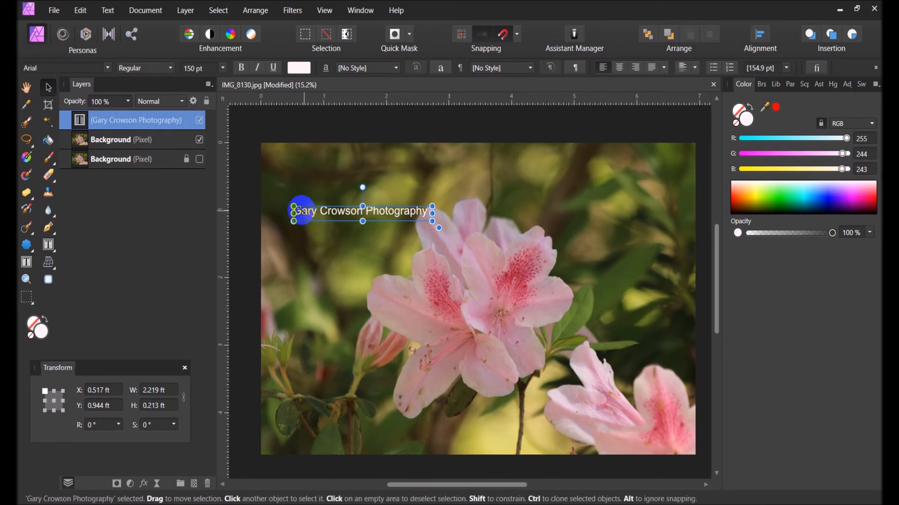
drag(306, 219, 562, 438)
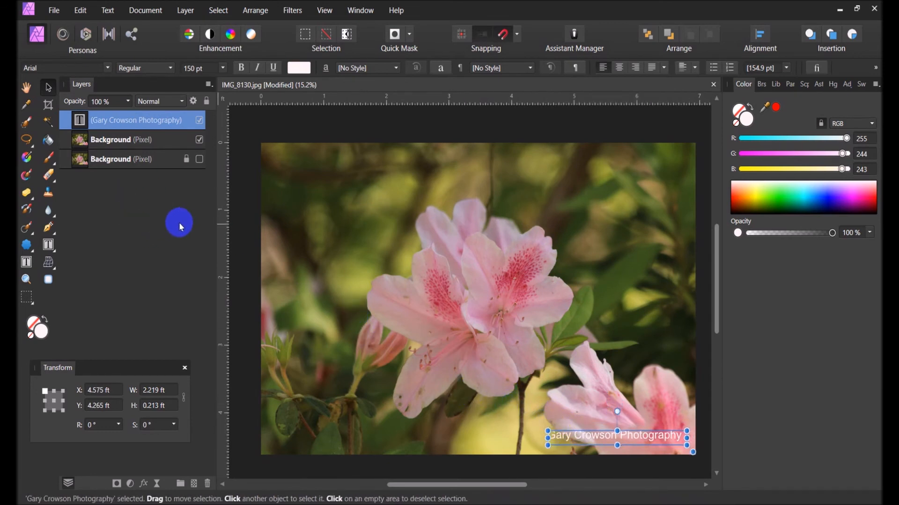
click(243, 207)
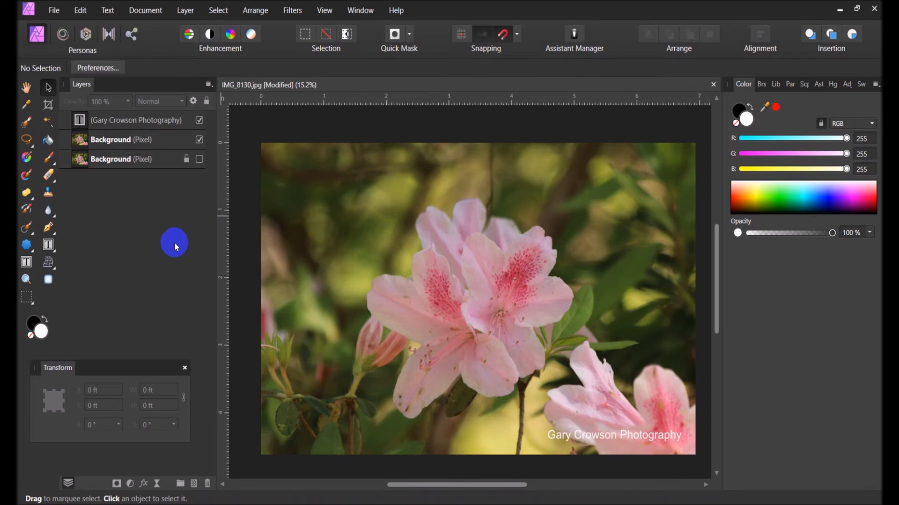
Save the layered document to the Desktop as IMG_8130.afphoto in the Affinity file format.
click(55, 14)
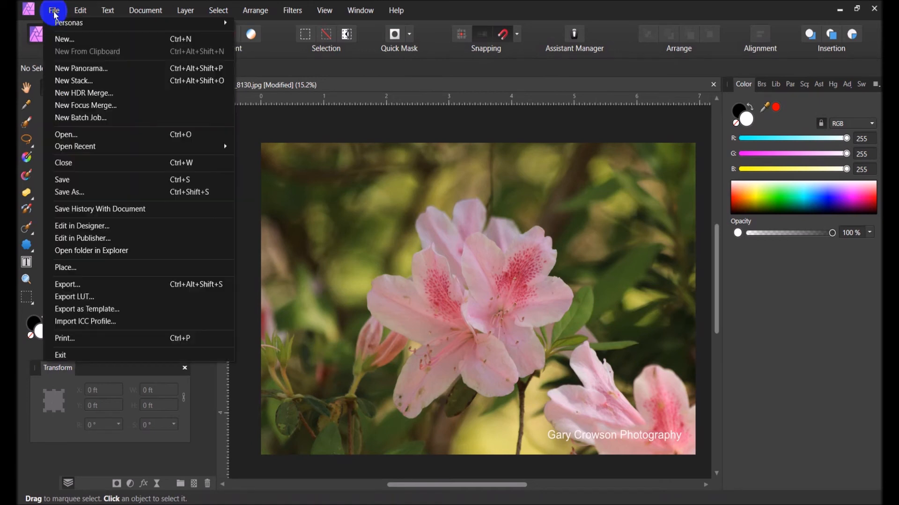
click(64, 193)
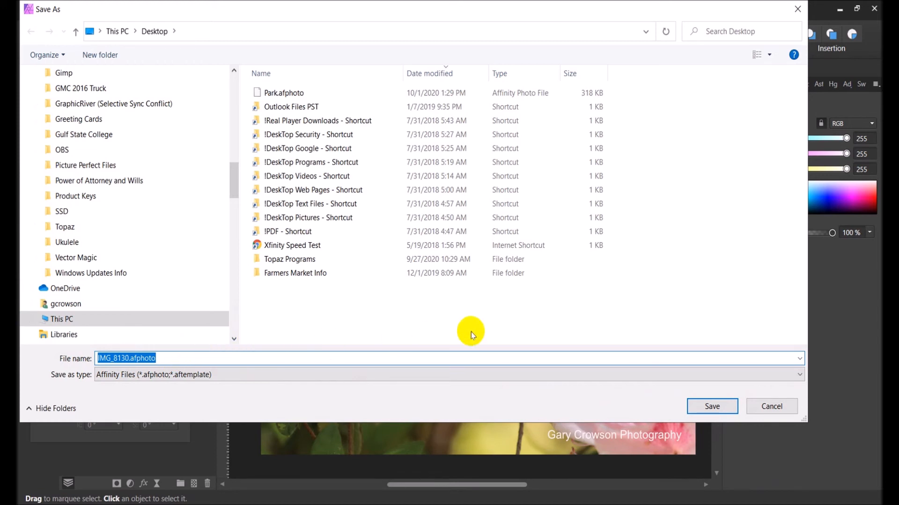
click(713, 409)
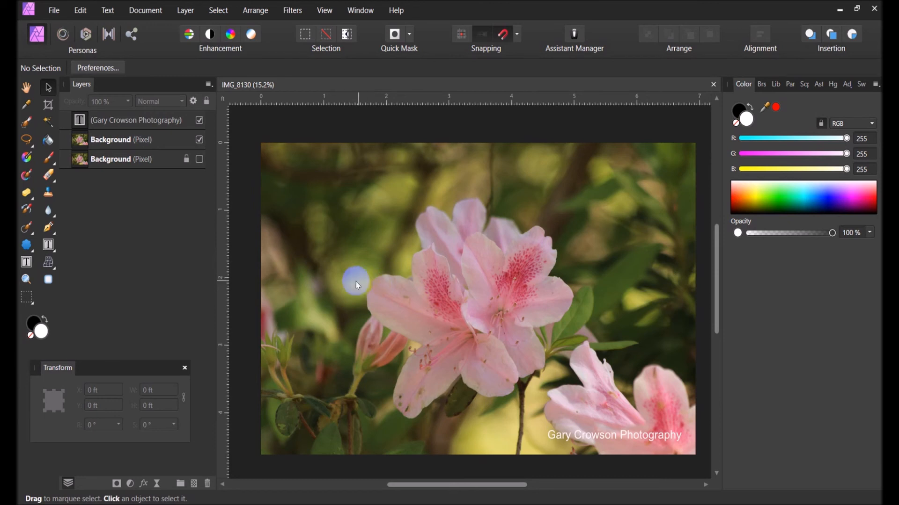
Set up an export of the watermarked photo in JPEG format, after viewing the GIF and PNG settings.
click(55, 12)
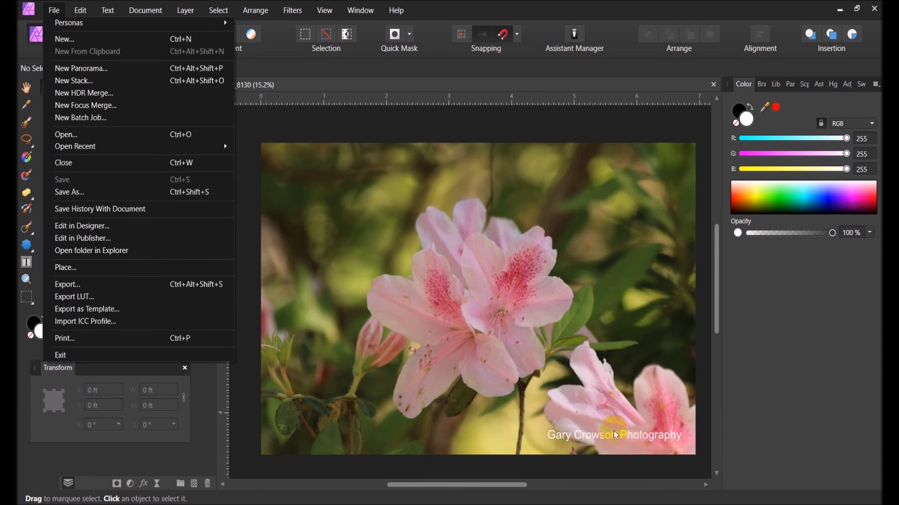
click(68, 285)
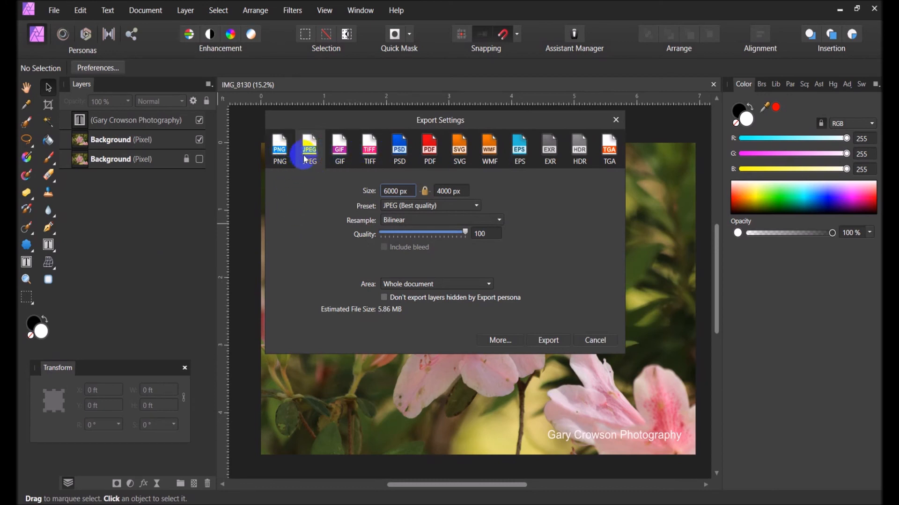
click(339, 149)
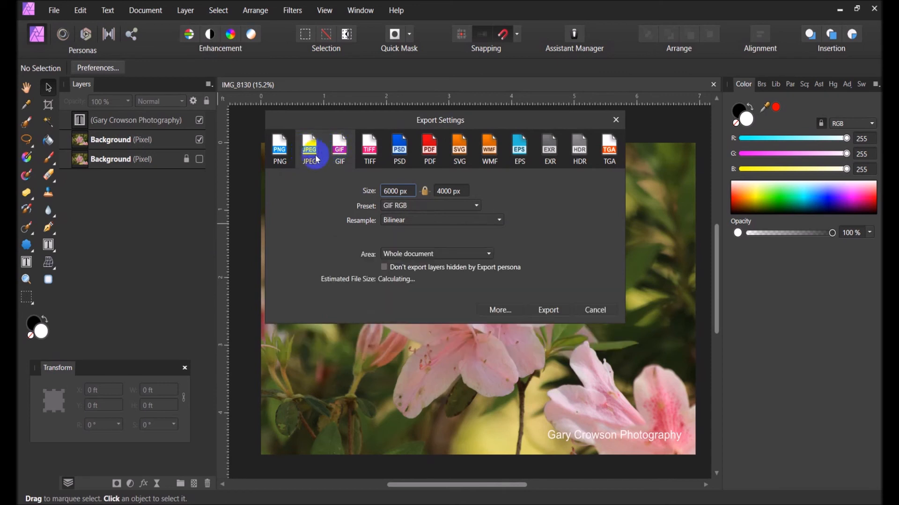
click(279, 153)
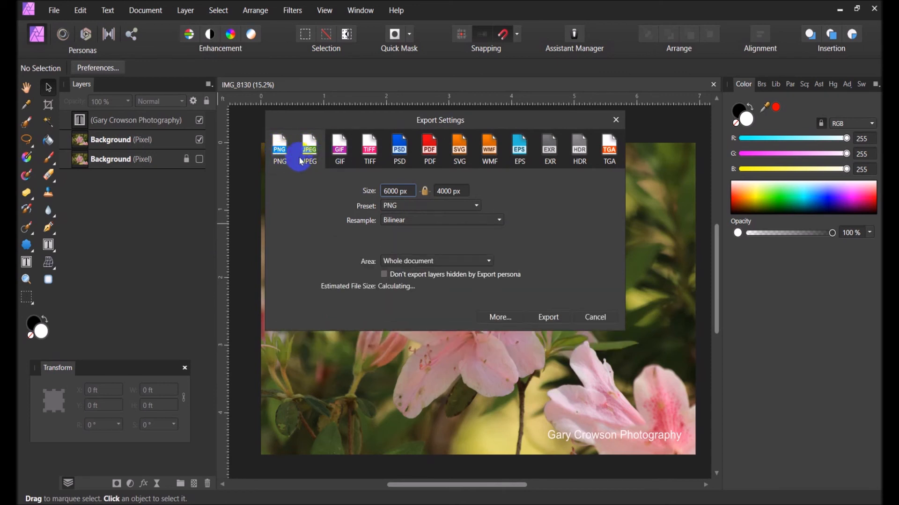
click(312, 154)
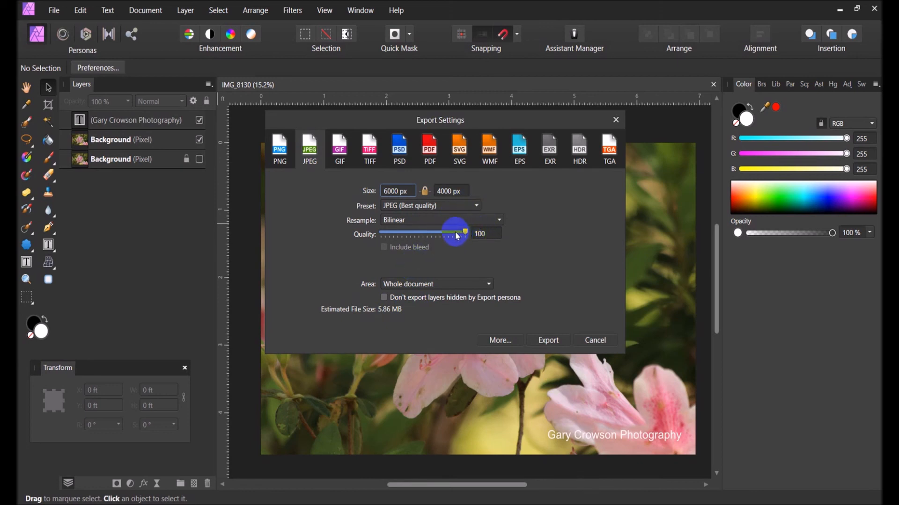
Export the photo with the JPEG (High quality) preset to the Desktop as IMG_8130.jpg, replacing the existing file.
click(474, 205)
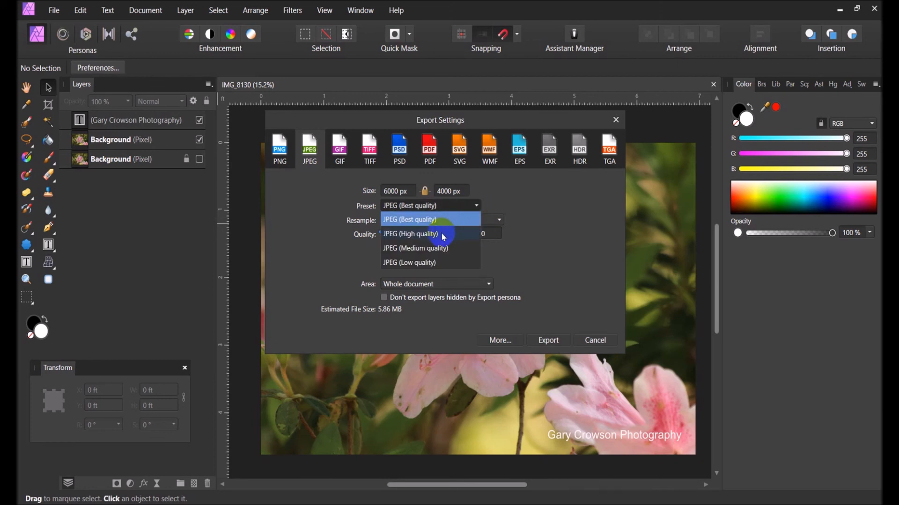
click(427, 236)
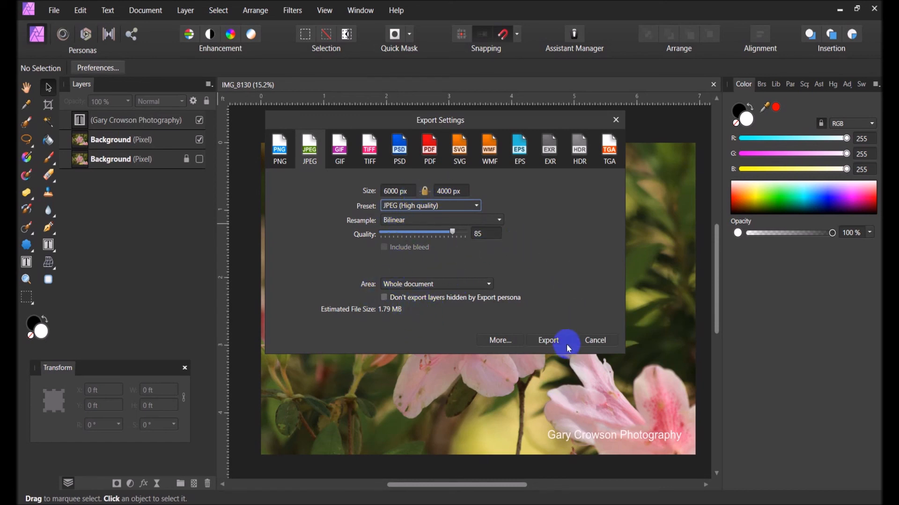
click(548, 342)
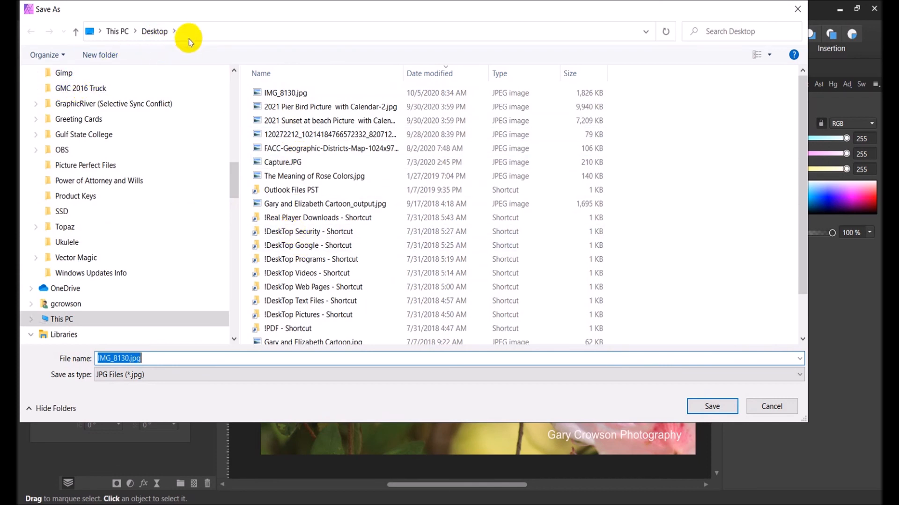
click(712, 406)
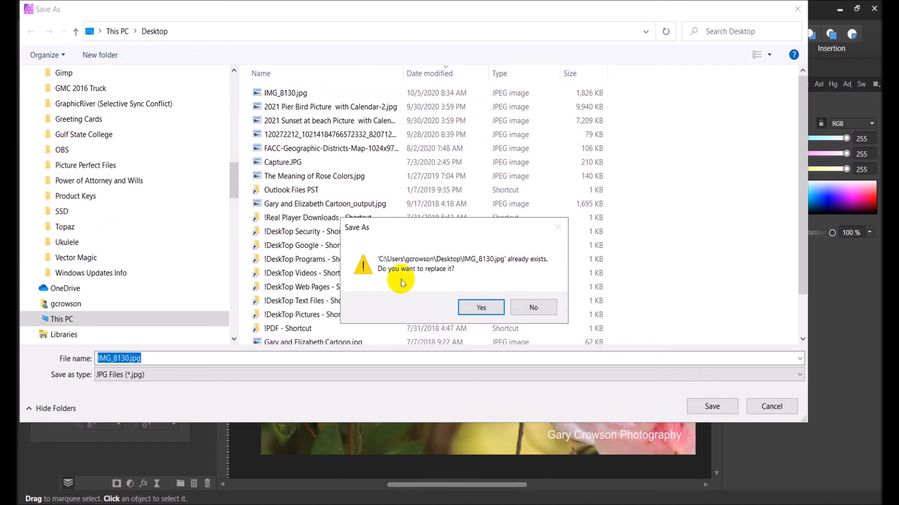
click(481, 309)
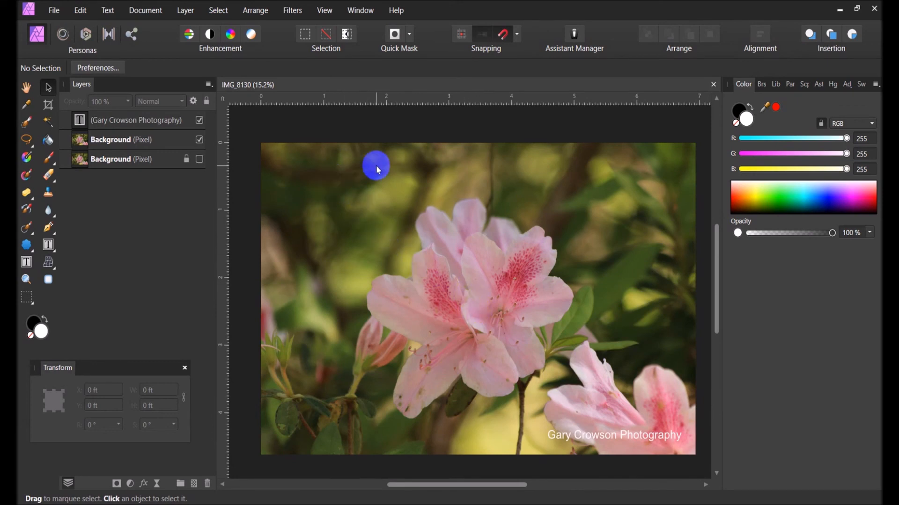
Close the IMG_8130 document and exit Affinity Photo to the Windows desktop.
click(52, 12)
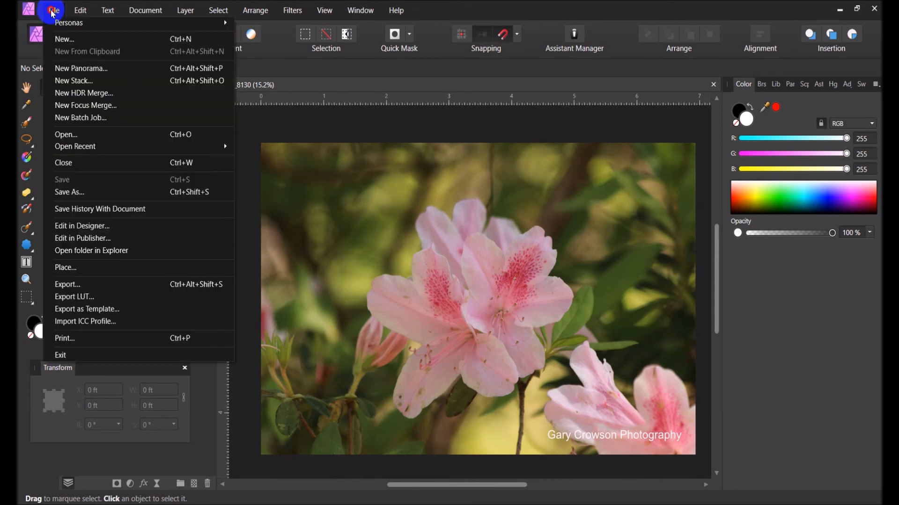
click(65, 164)
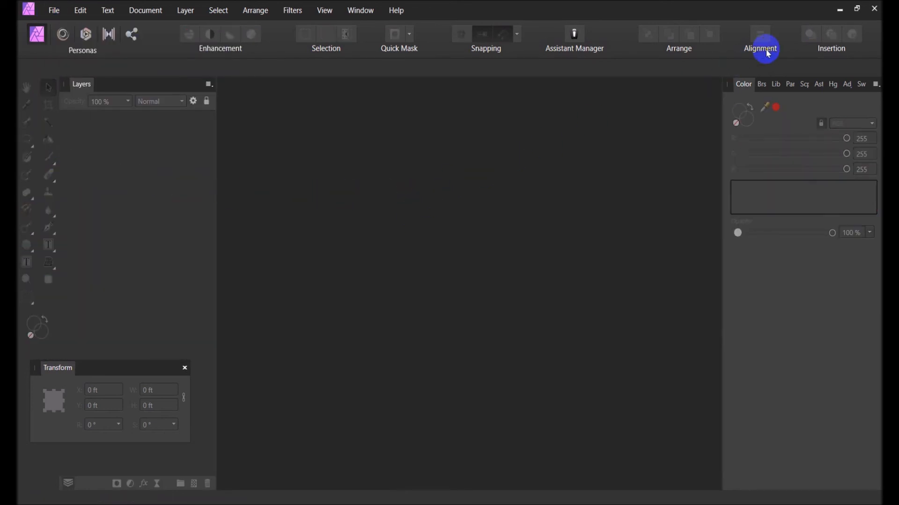
click(874, 10)
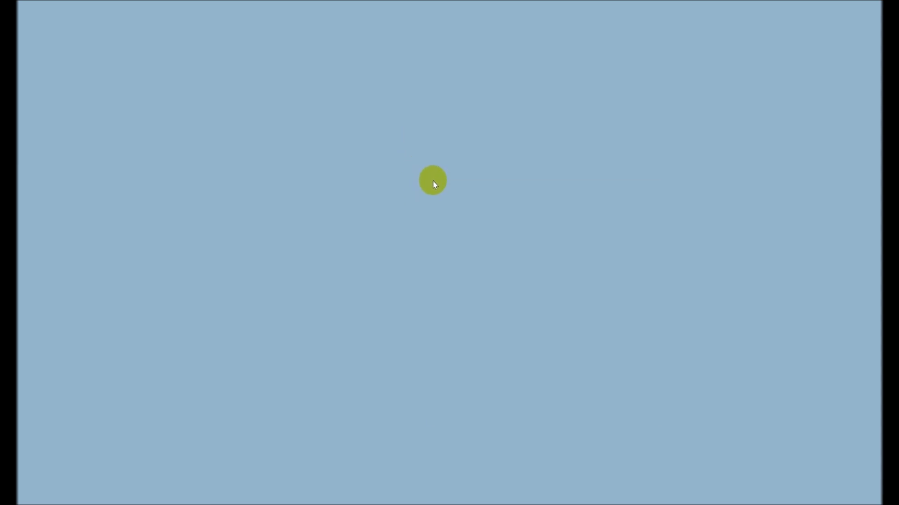
Show the icons on the Windows desktop.
right_click(432, 180)
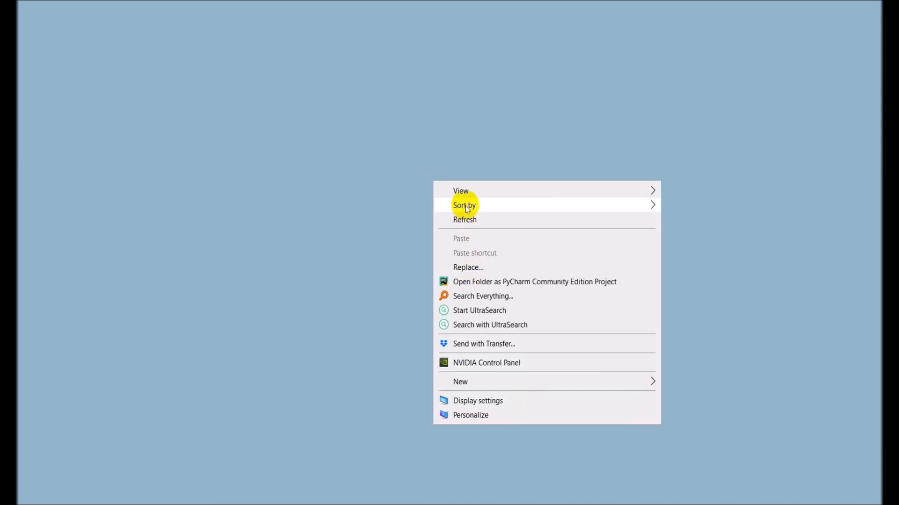
mouse_move(545, 190)
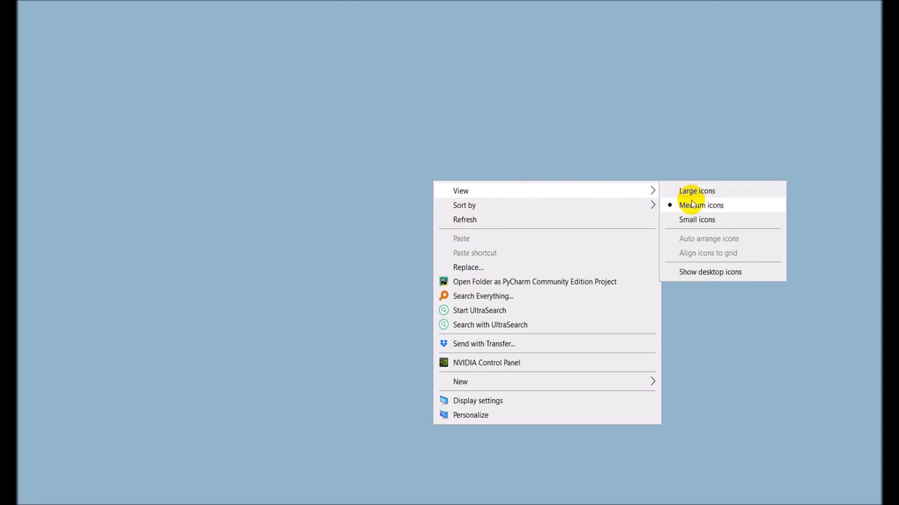
click(691, 275)
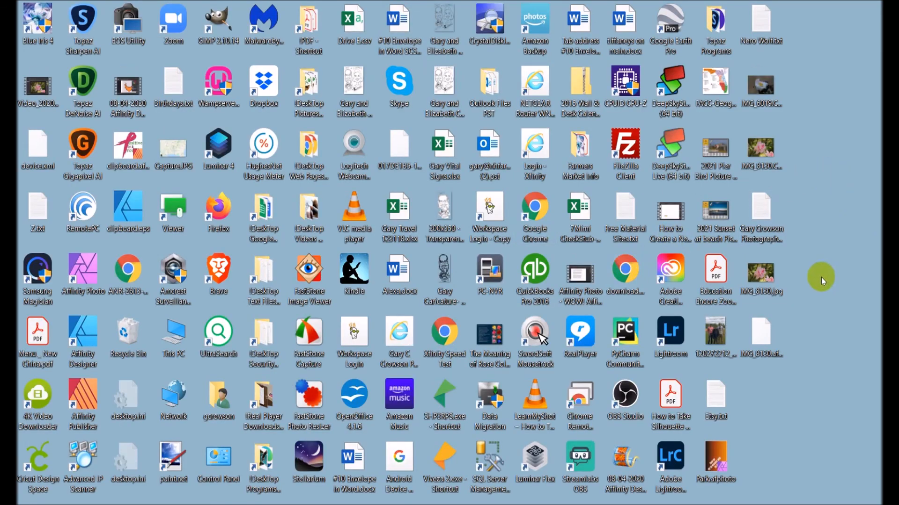
Check the file details of IMG_8130.jpg on the desktop, view the exported photo in Windows Photo Viewer, and close the viewer.
click(757, 276)
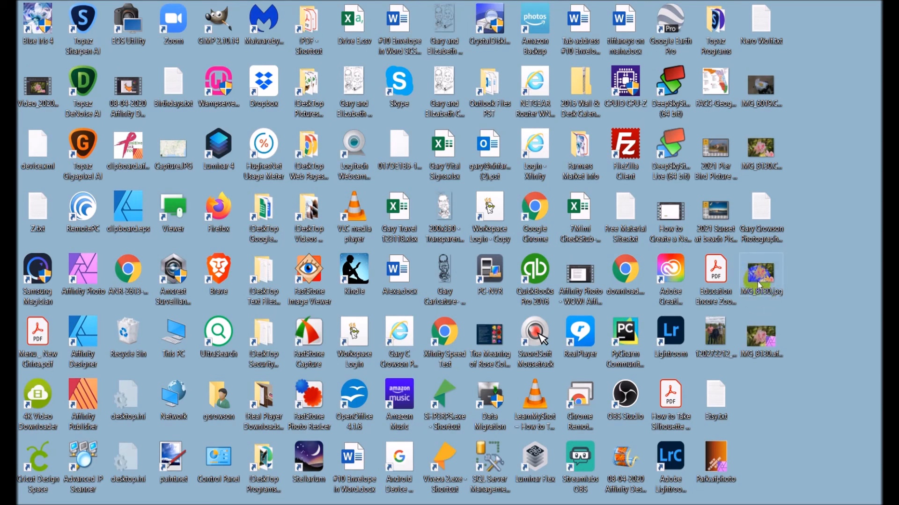
mouse_move(759, 277)
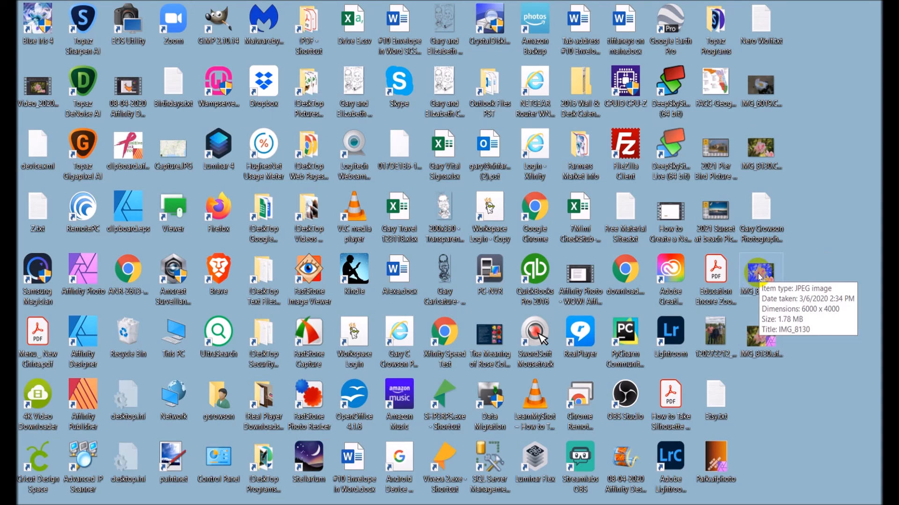
double_click(758, 277)
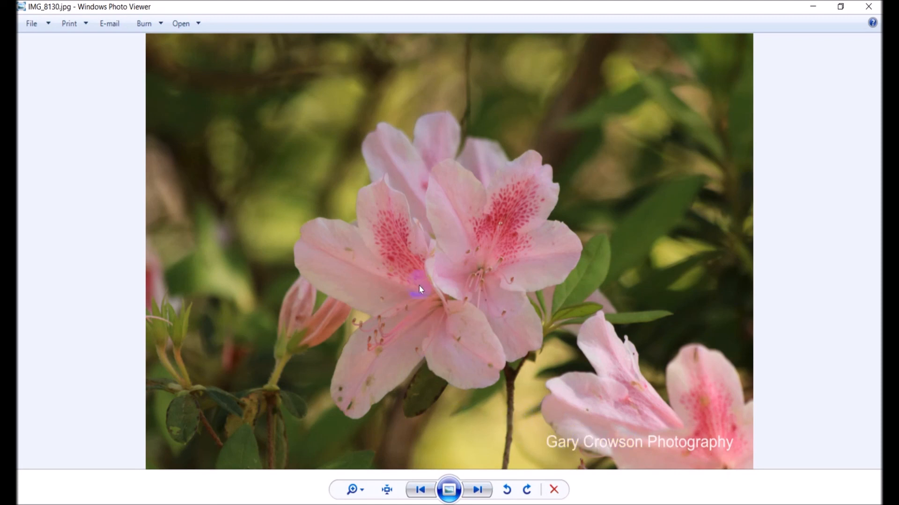
click(869, 8)
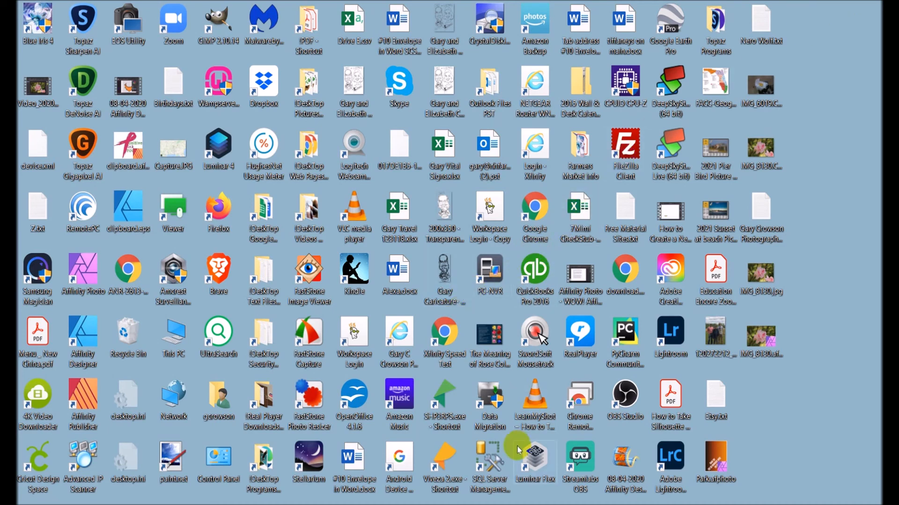